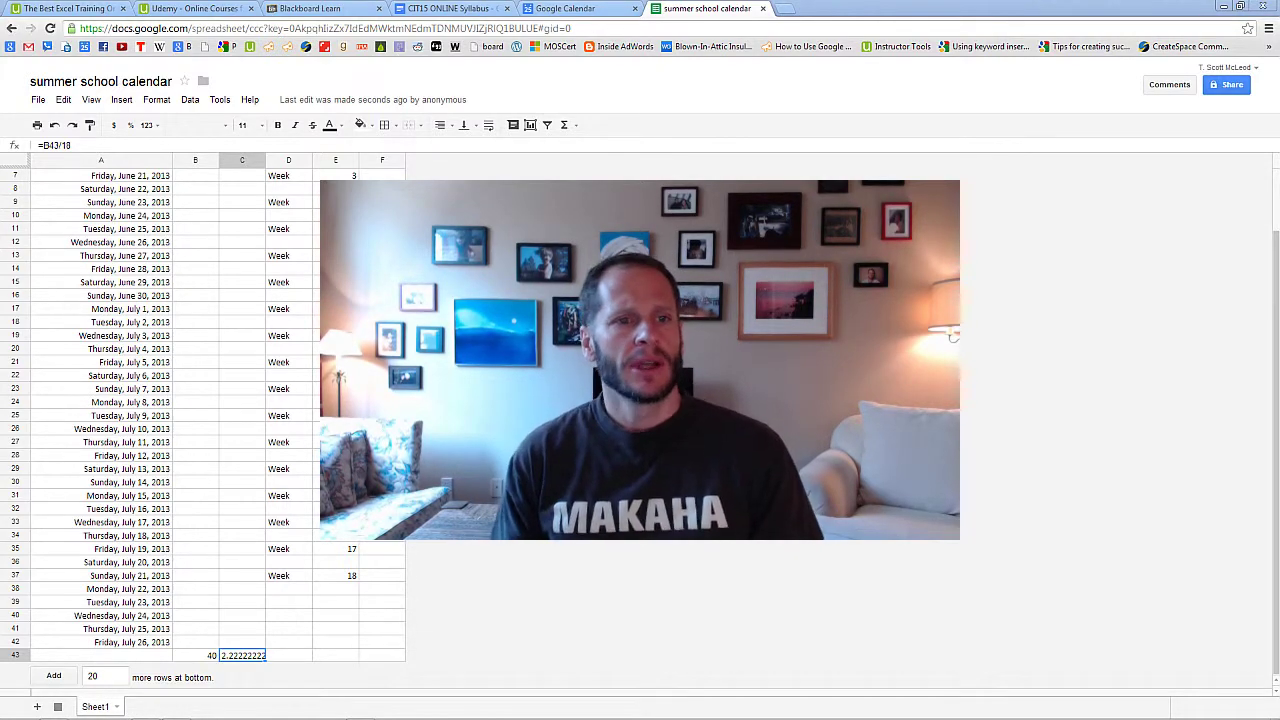
Step: Review the Week label formula and the date range from June 17 to July 26, 2013
{"action": "left_click", "coordinate": [296, 389]}
{"action": "scroll", "coordinate": [178, 227], "scroll_direction": "up", "scroll_amount": 2}
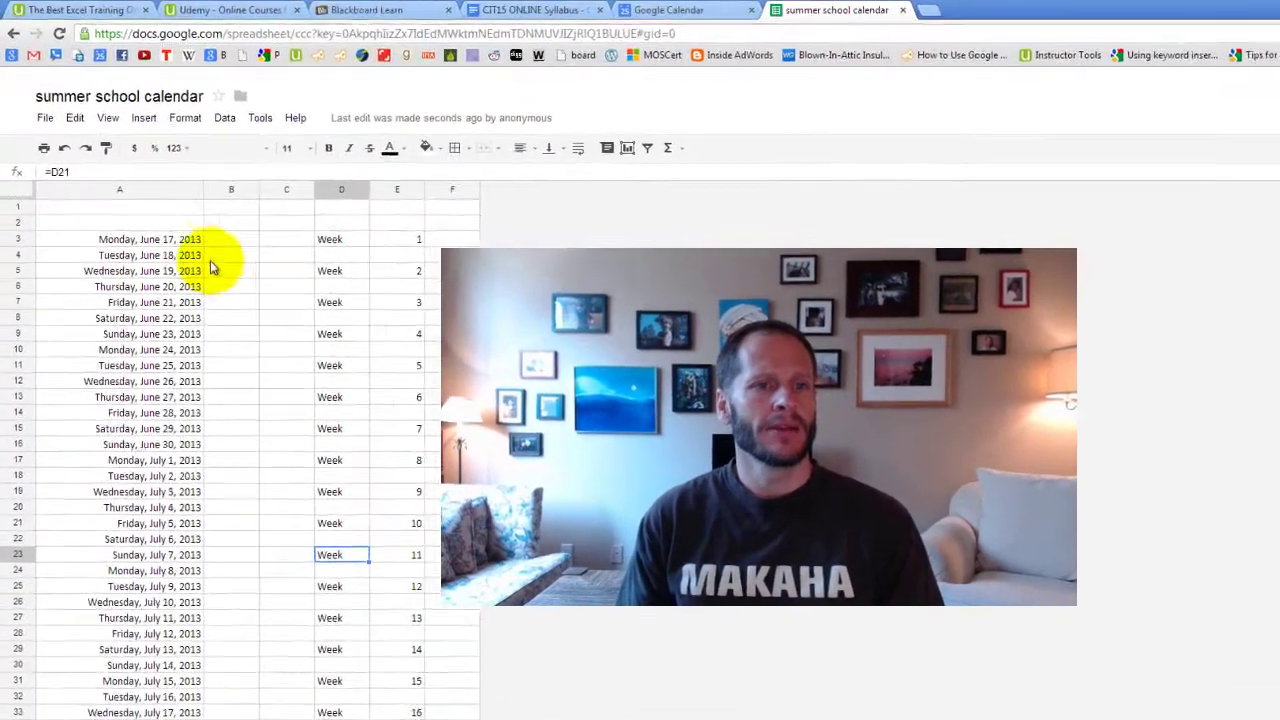
{"action": "left_click", "coordinate": [165, 239]}
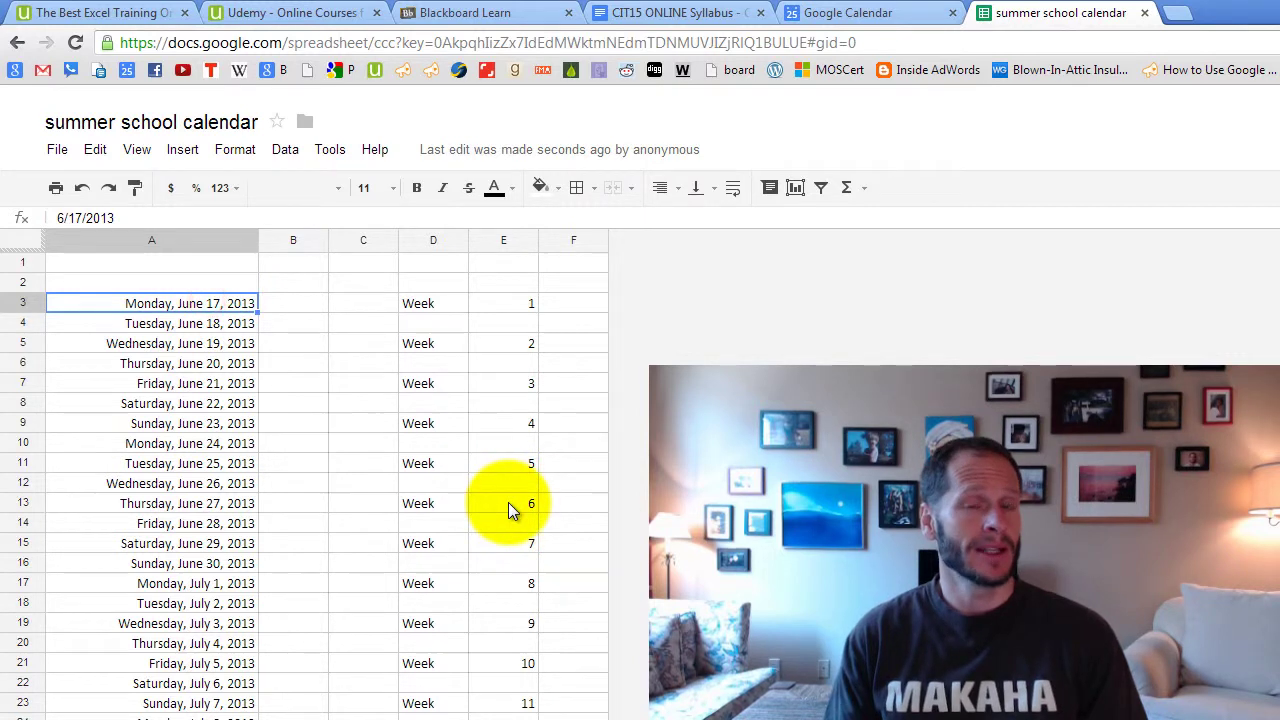
{"action": "scroll", "coordinate": [510, 502], "scroll_direction": "down", "scroll_amount": 2}
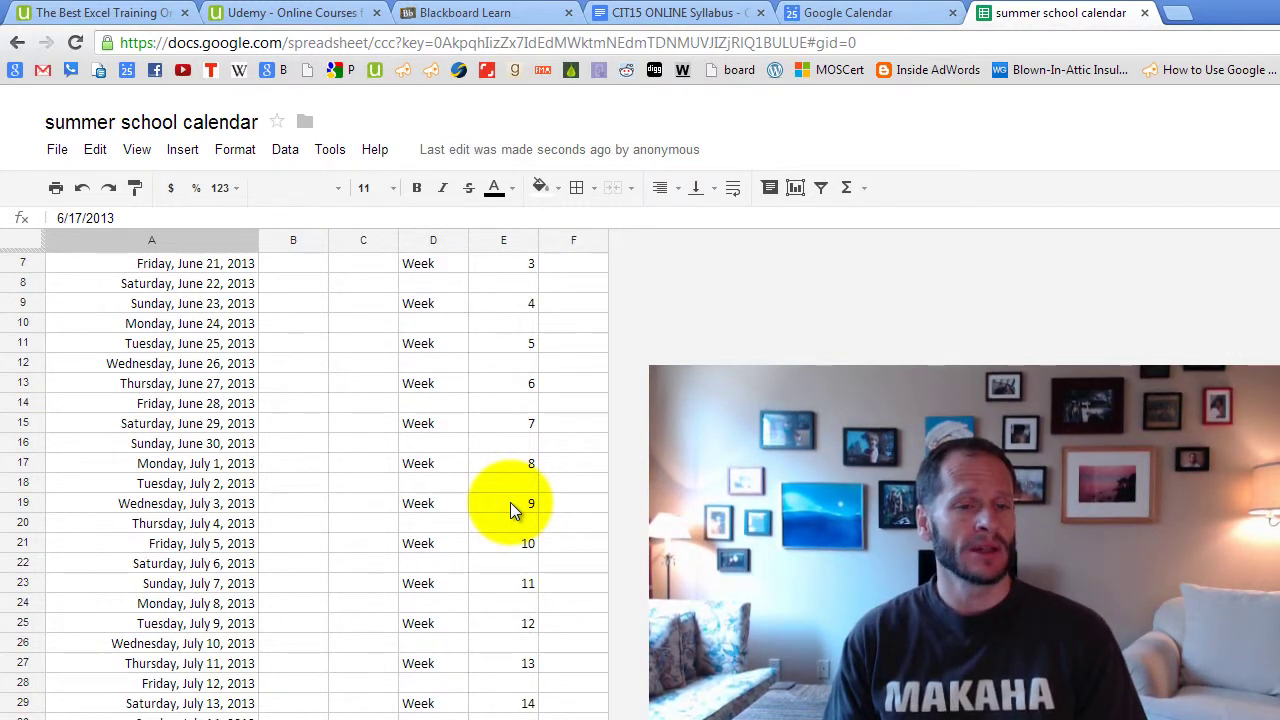
{"action": "scroll", "coordinate": [510, 502], "scroll_direction": "down", "scroll_amount": 1}
{"action": "scroll", "coordinate": [509, 491], "scroll_direction": "up", "scroll_amount": 2}
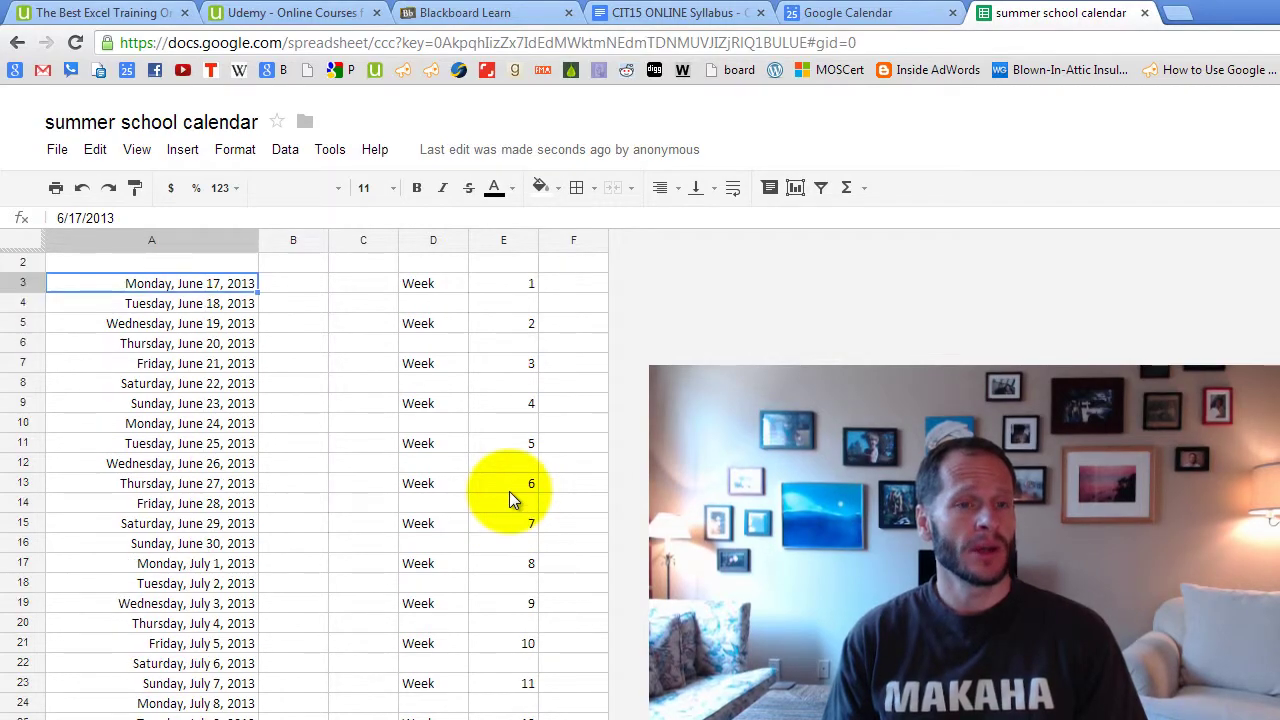
{"action": "scroll", "coordinate": [400, 557], "scroll_direction": "down", "scroll_amount": 2}
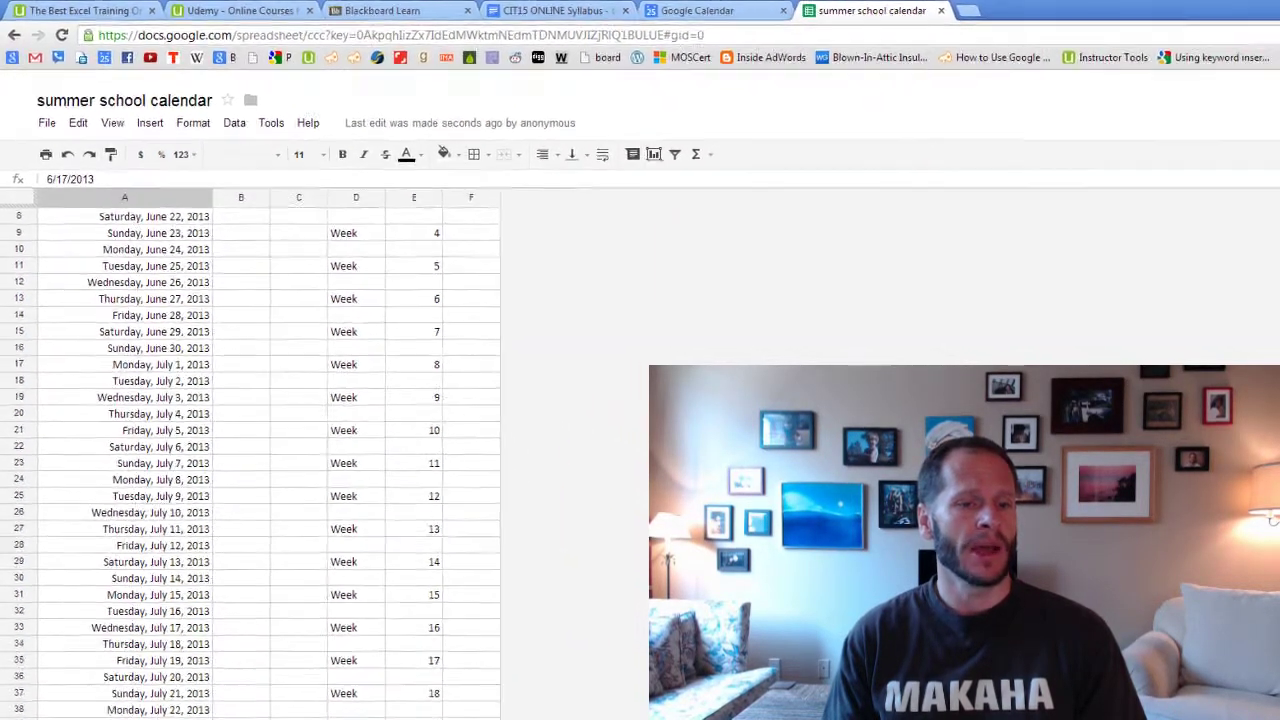
{"action": "left_click", "coordinate": [140, 628]}
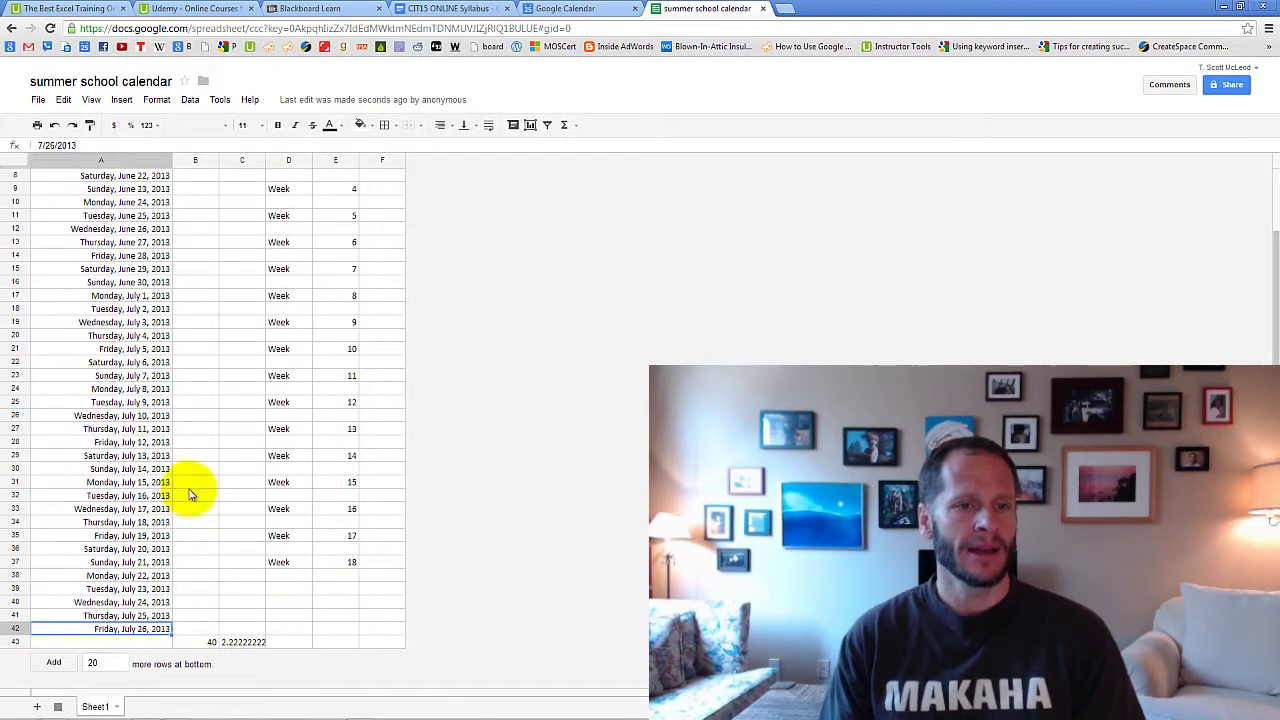
Step: Mark date spans in column A, including the first week's dates, June 17–21
{"action": "left_click_drag", "start_coordinate": [130, 189], "coordinate": [128, 475]}
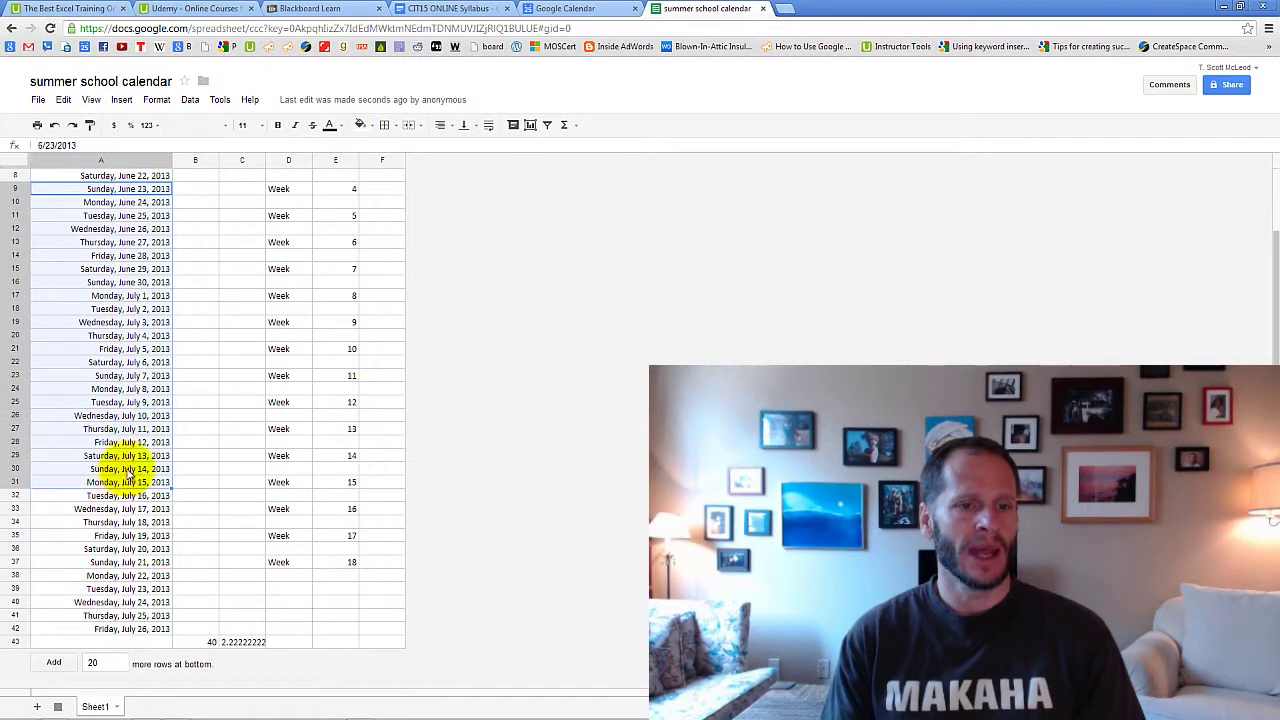
{"action": "left_click", "coordinate": [131, 444]}
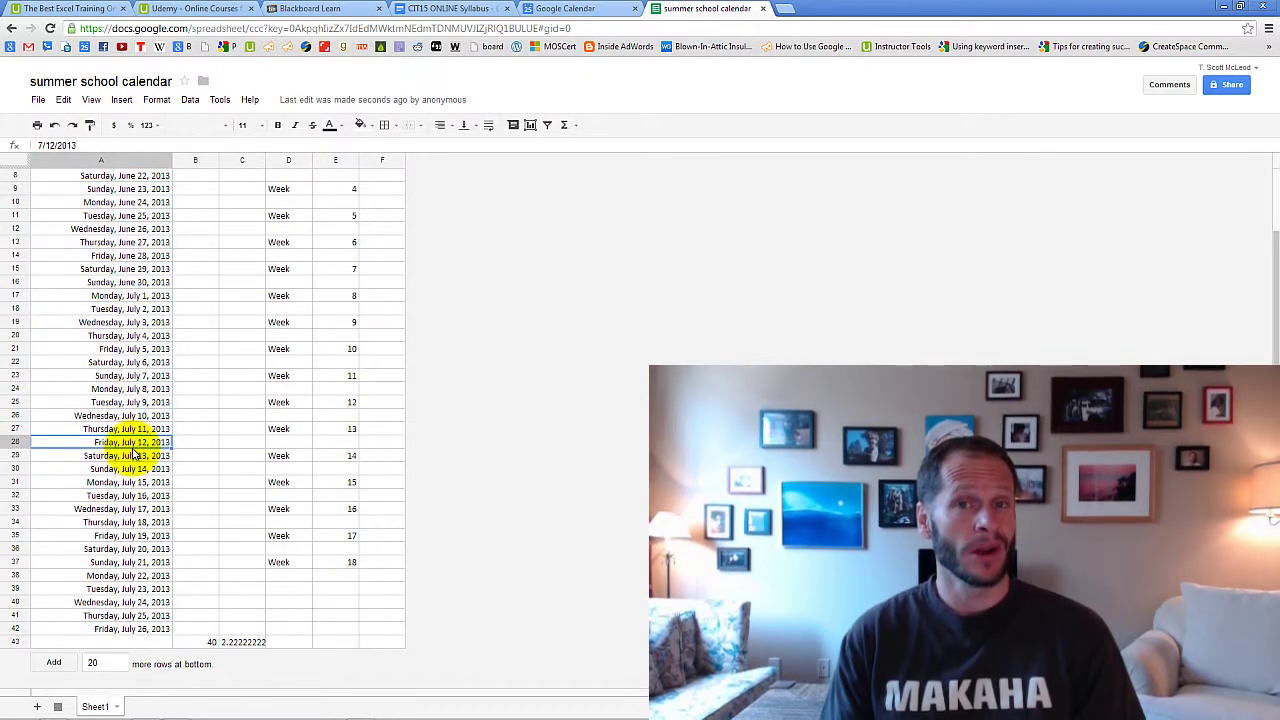
{"action": "scroll", "coordinate": [130, 445], "scroll_direction": "up", "scroll_amount": 2}
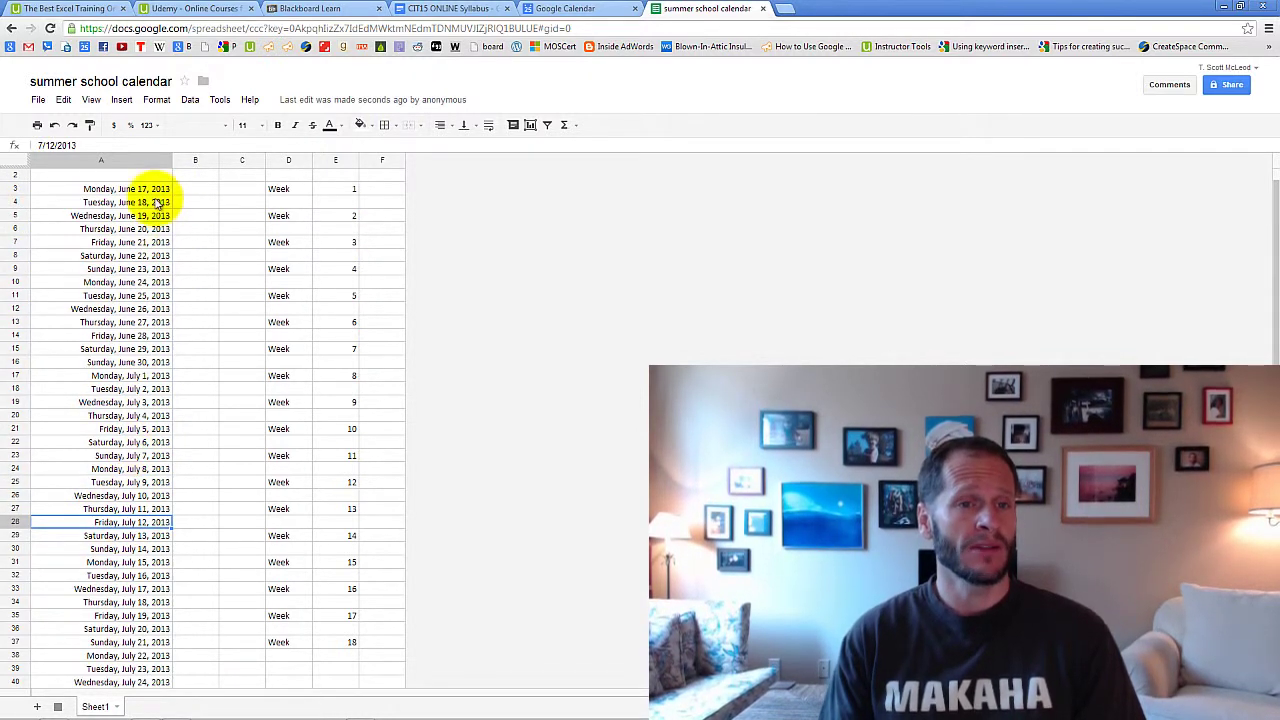
{"action": "left_click_drag", "start_coordinate": [157, 189], "coordinate": [157, 242]}
{"action": "left_click", "coordinate": [160, 309]}
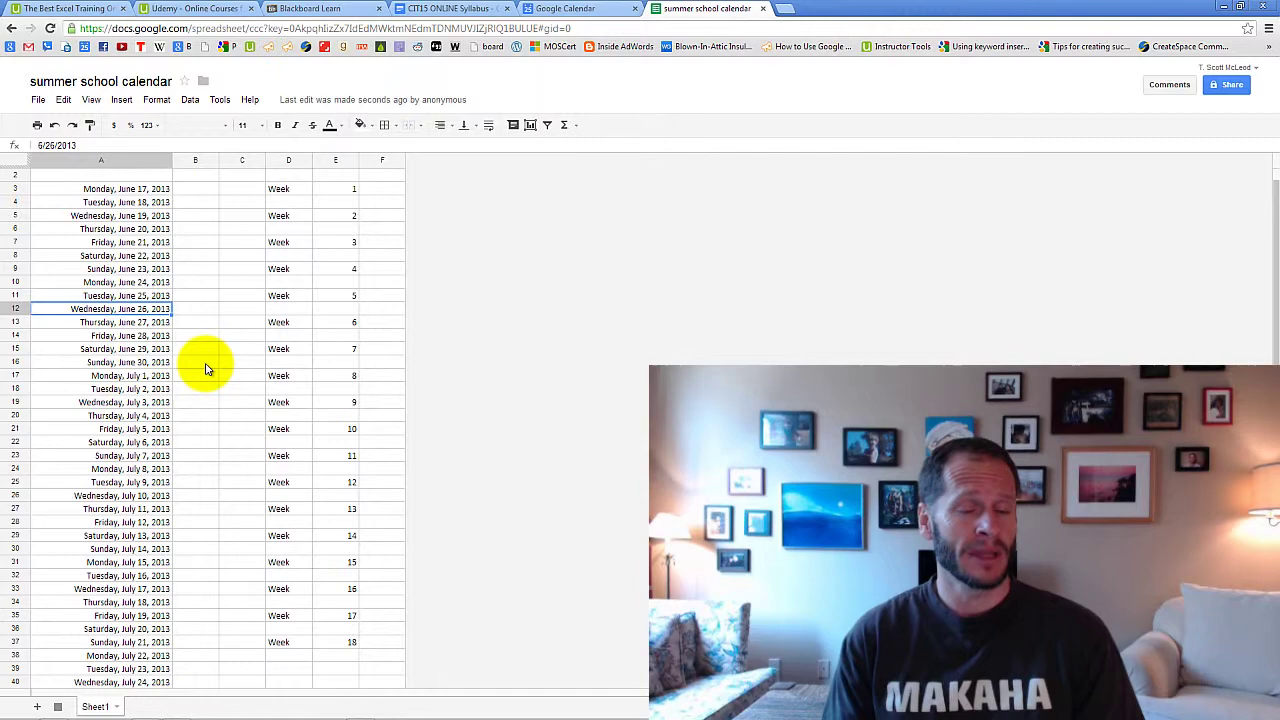
{"action": "scroll", "coordinate": [195, 355], "scroll_direction": "down", "scroll_amount": 2}
{"action": "scroll", "coordinate": [165, 270], "scroll_direction": "up", "scroll_amount": 2}
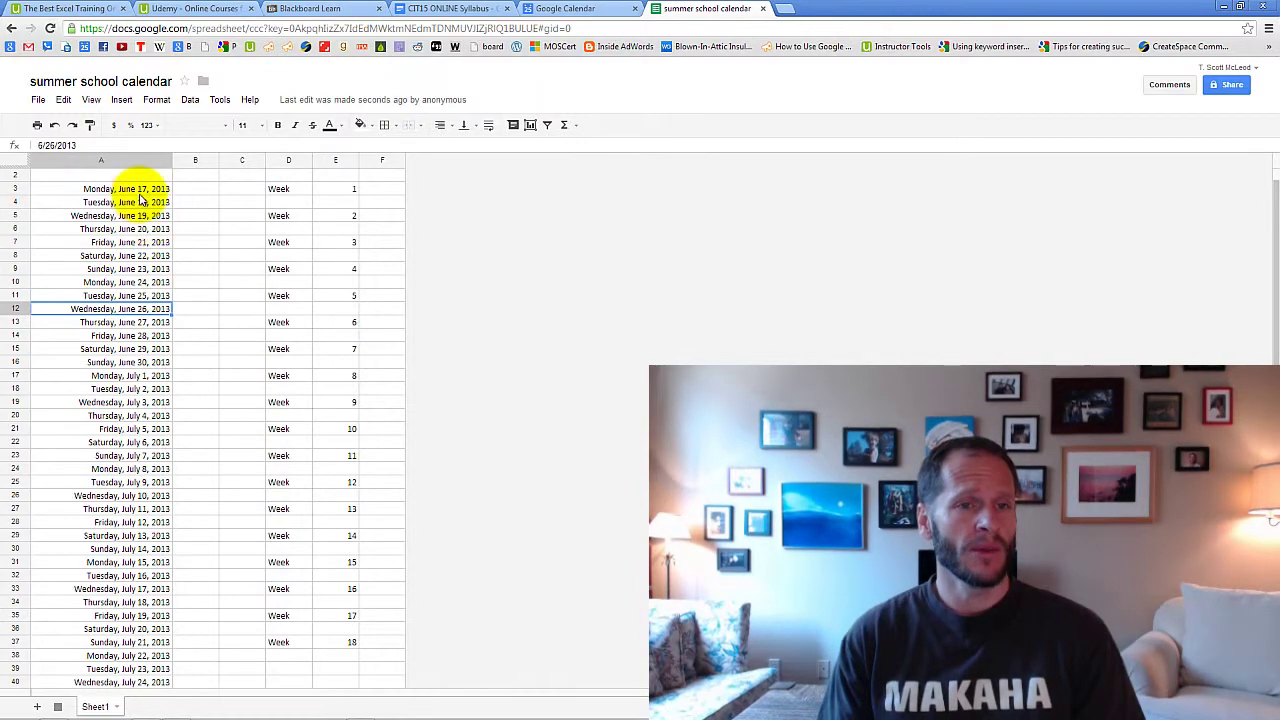
{"action": "scroll", "coordinate": [194, 360], "scroll_direction": "down", "scroll_amount": 2}
Step: Inspect the 40-day total in B43, the 2.22222222 days-per-week result, and the week-numbering formula
{"action": "left_click", "coordinate": [205, 641]}
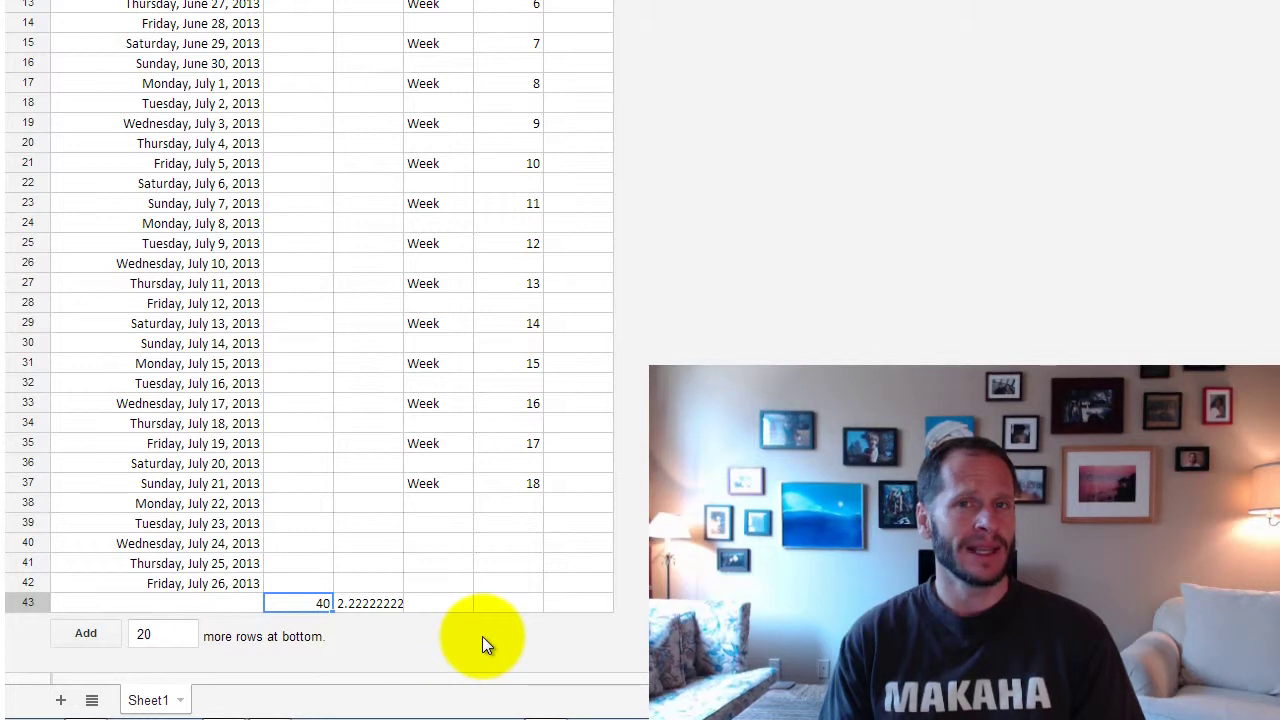
{"action": "left_click", "coordinate": [368, 603]}
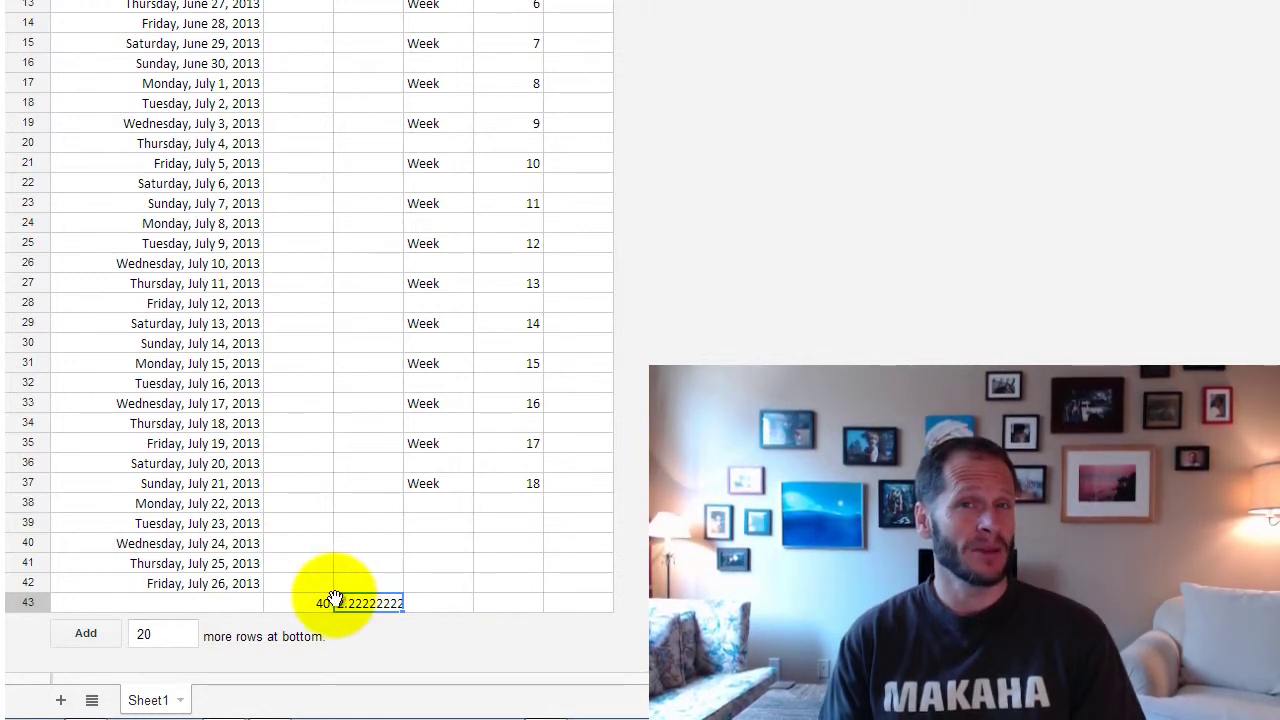
{"action": "left_click", "coordinate": [302, 602]}
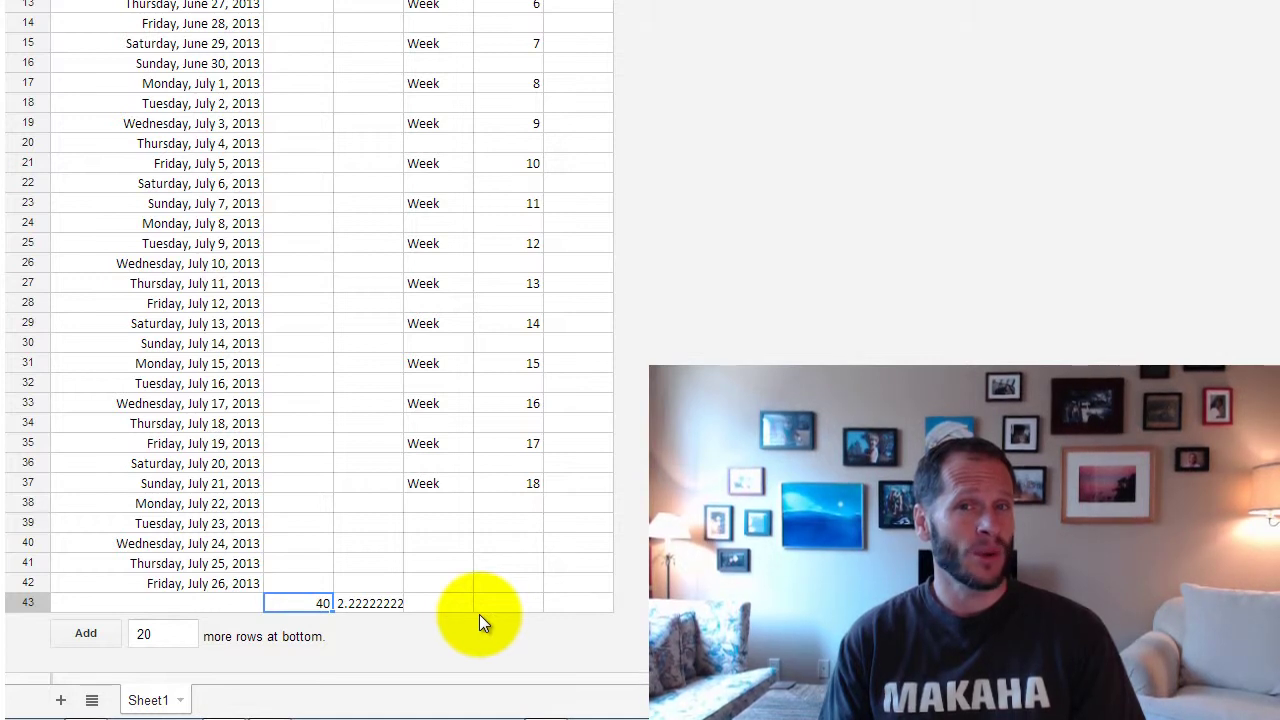
{"action": "left_click", "coordinate": [351, 603]}
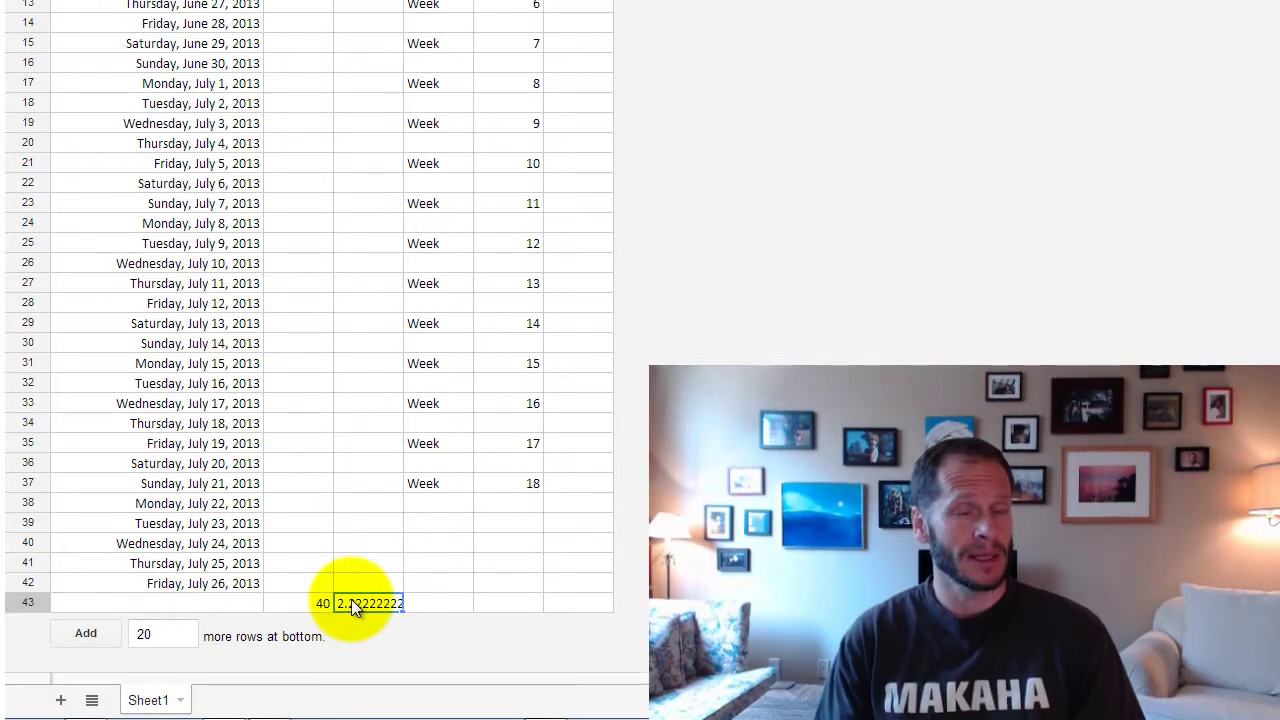
{"action": "scroll", "coordinate": [330, 605], "scroll_direction": "up", "scroll_amount": 2}
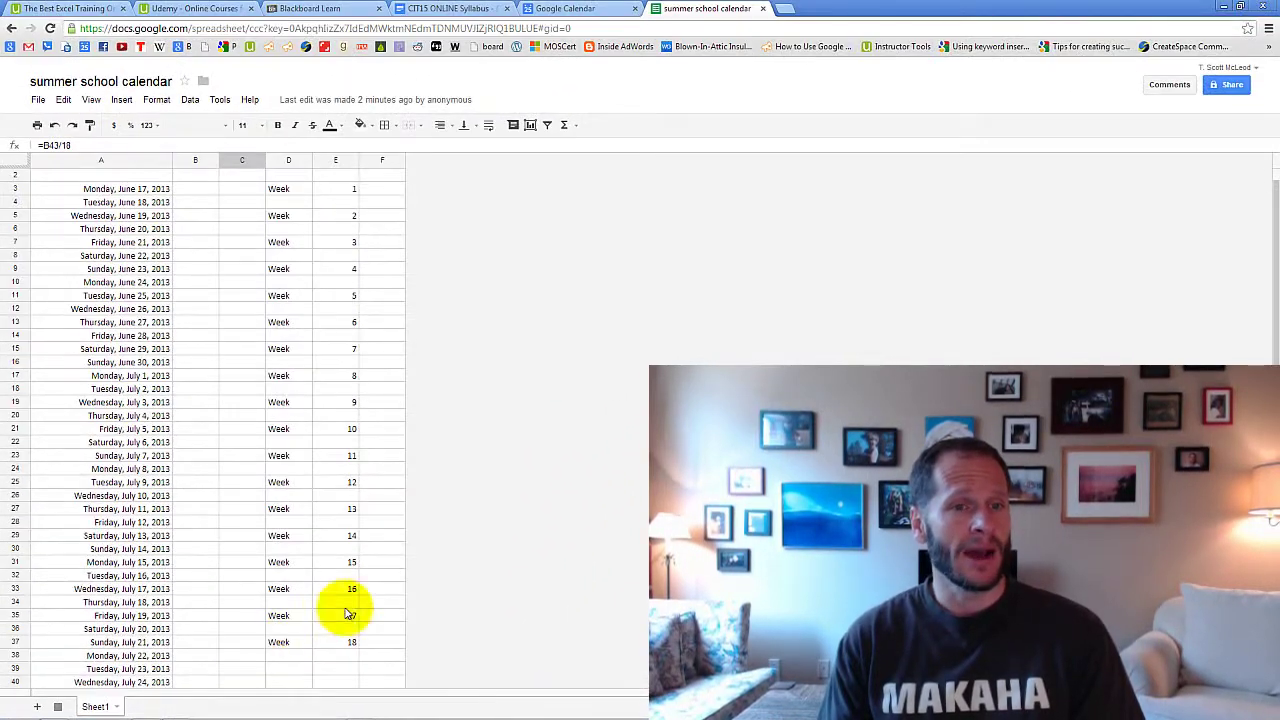
{"action": "left_click", "coordinate": [155, 189]}
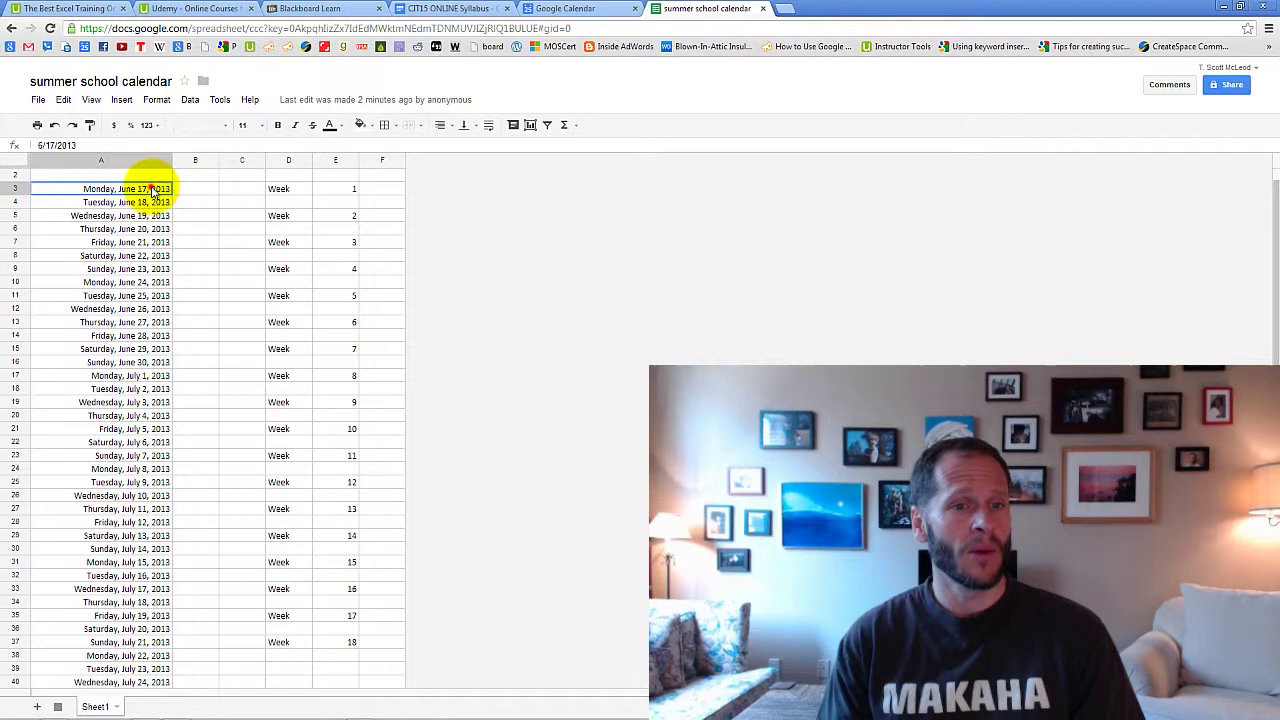
{"action": "left_click", "coordinate": [322, 215]}
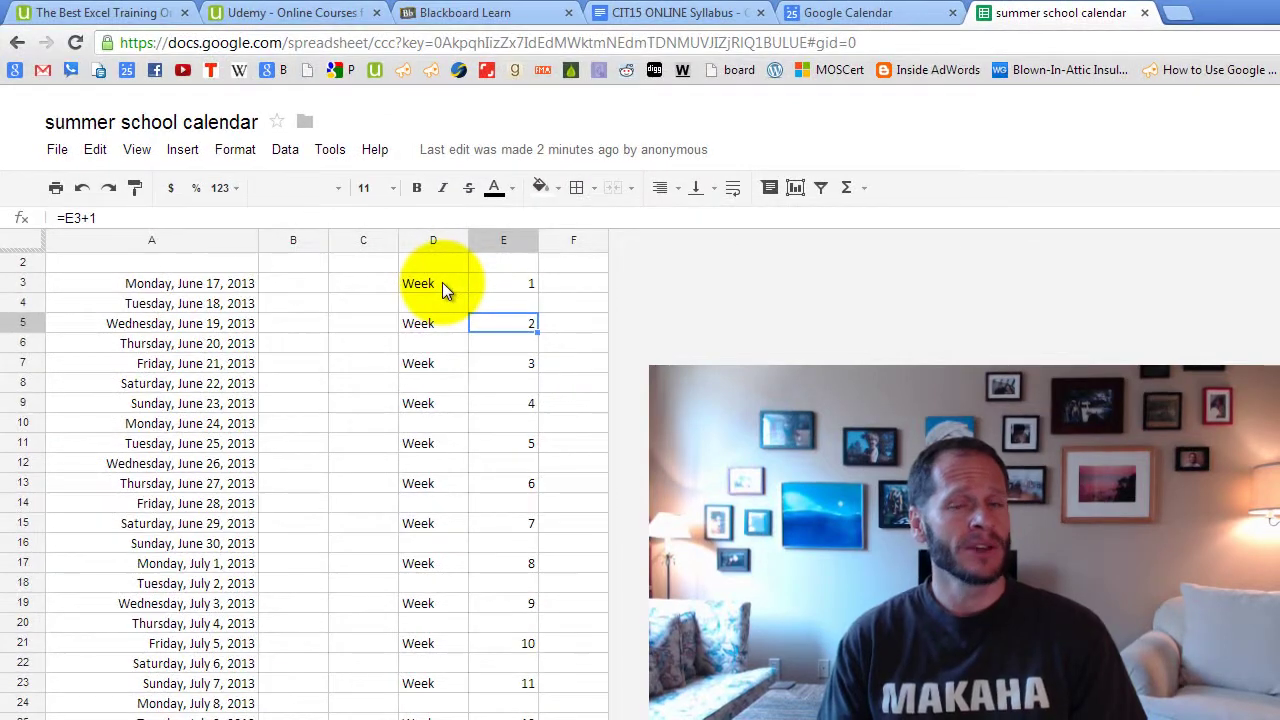
Step: Open the YouTube playlist linked in Blackboard's Lectures To Watch folder
{"action": "left_click", "coordinate": [498, 10]}
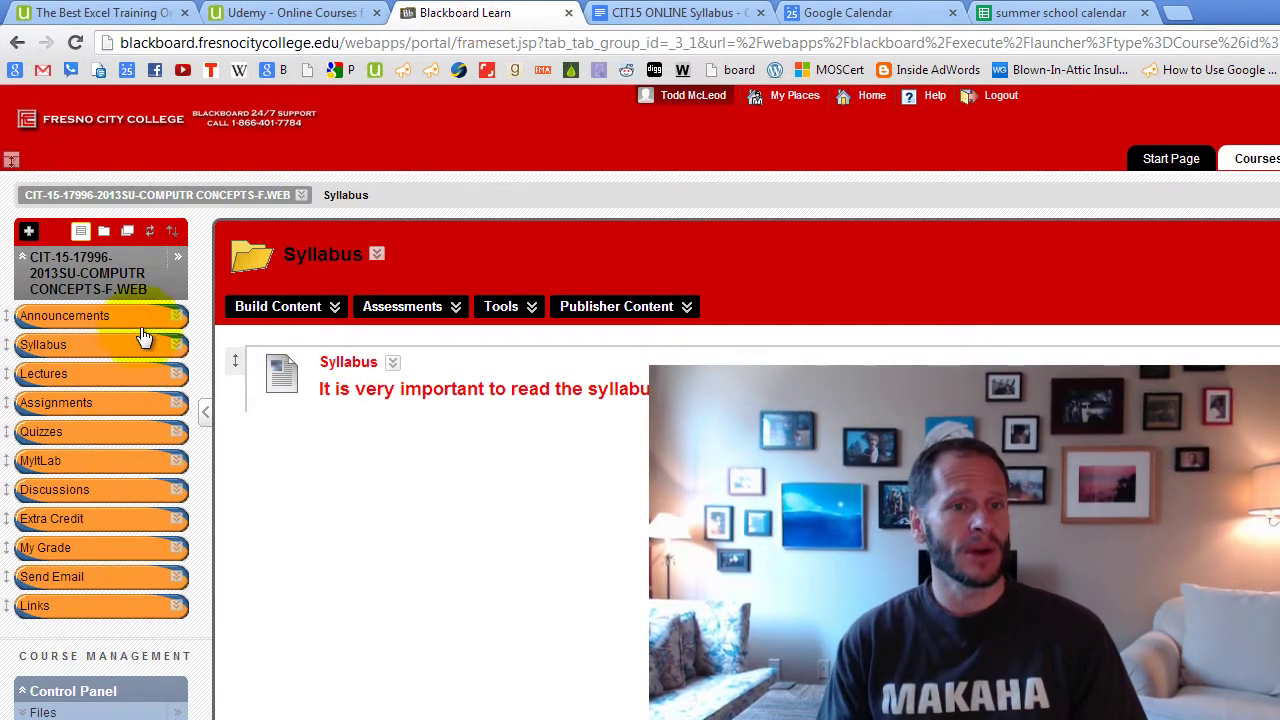
{"action": "left_click", "coordinate": [67, 378]}
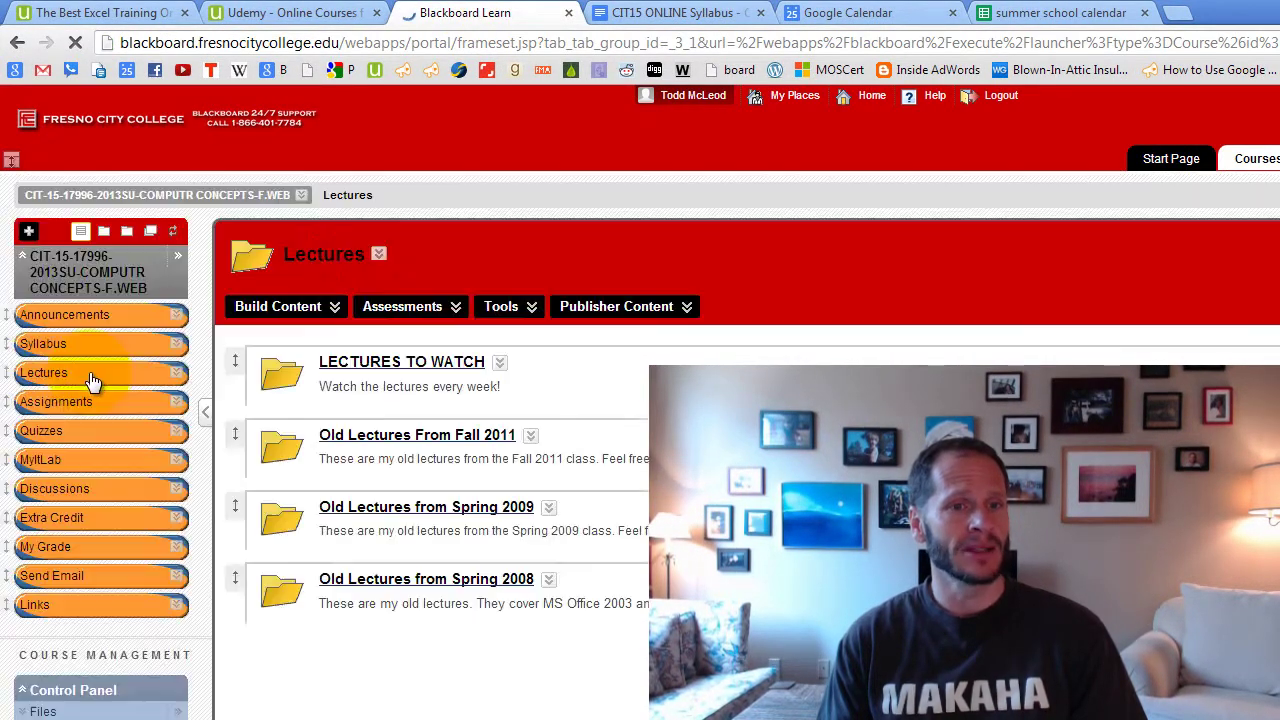
{"action": "left_click", "coordinate": [386, 365]}
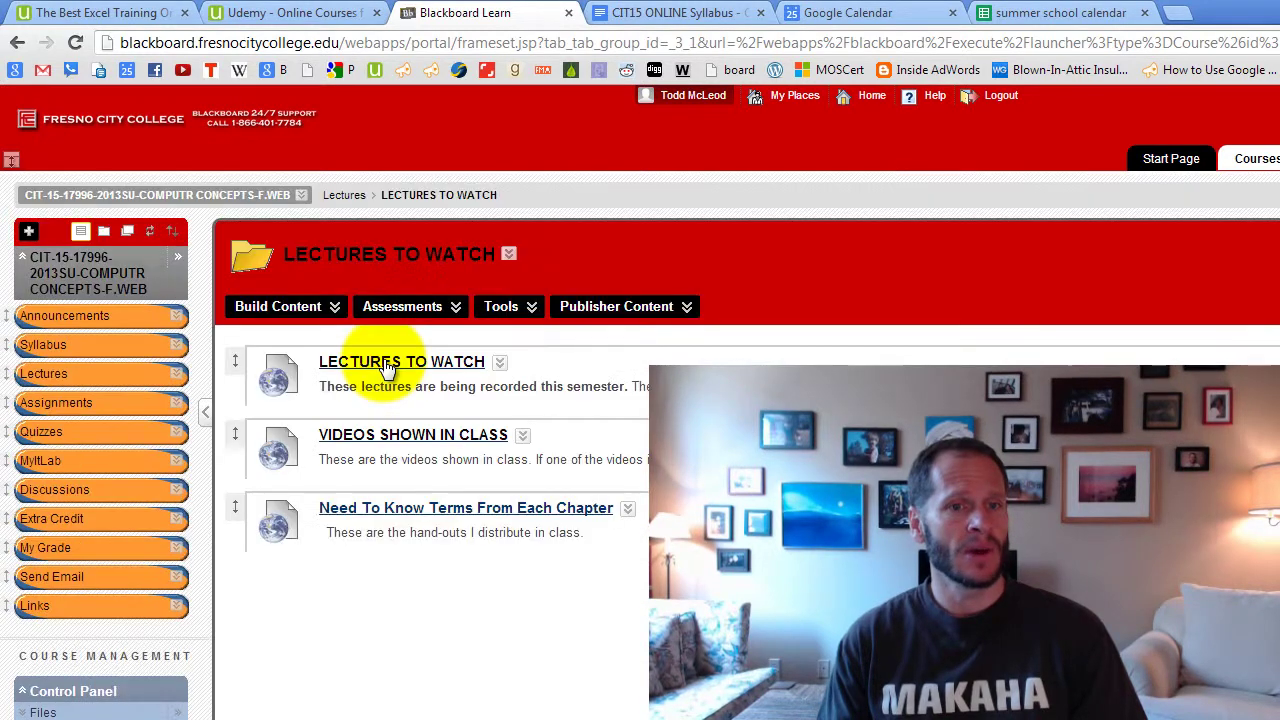
{"action": "left_click", "coordinate": [383, 359]}
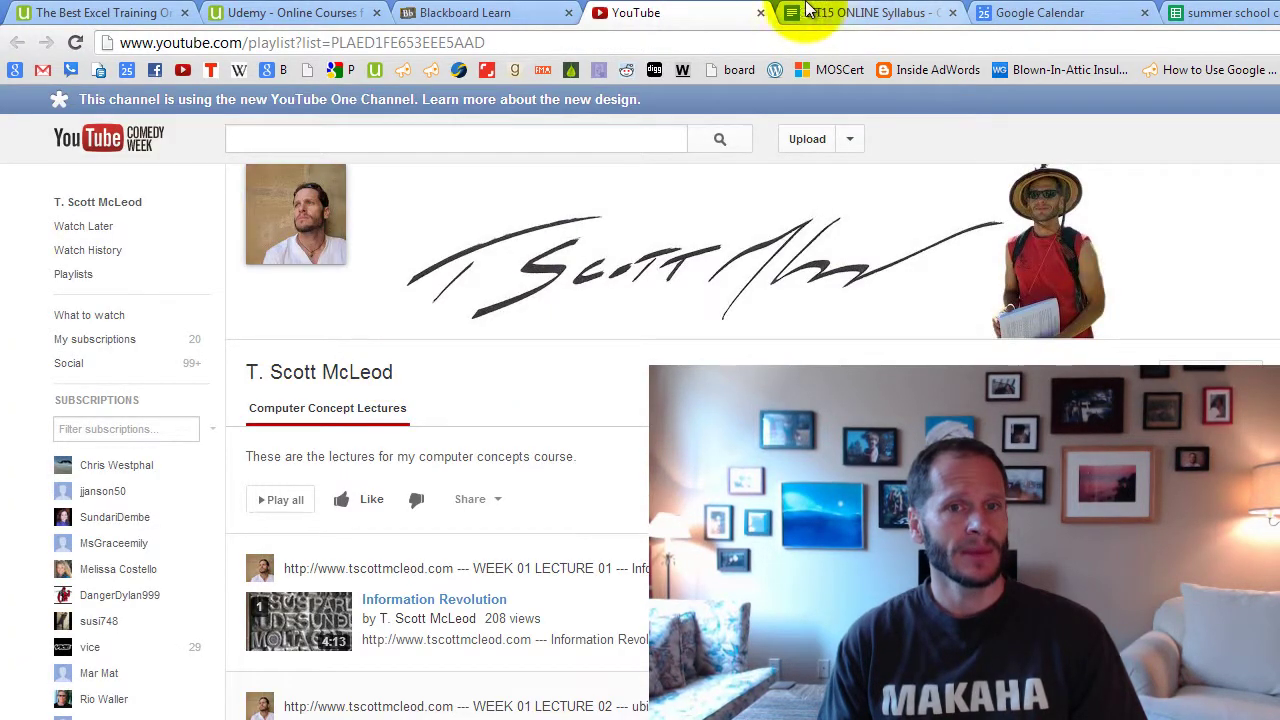
Step: Scroll the 35-video playlist down to 'WEEK 17 LECTURE 02 - THE LAST LECTURE' and back
{"action": "scroll", "coordinate": [580, 440], "scroll_direction": "down", "scroll_amount": 2}
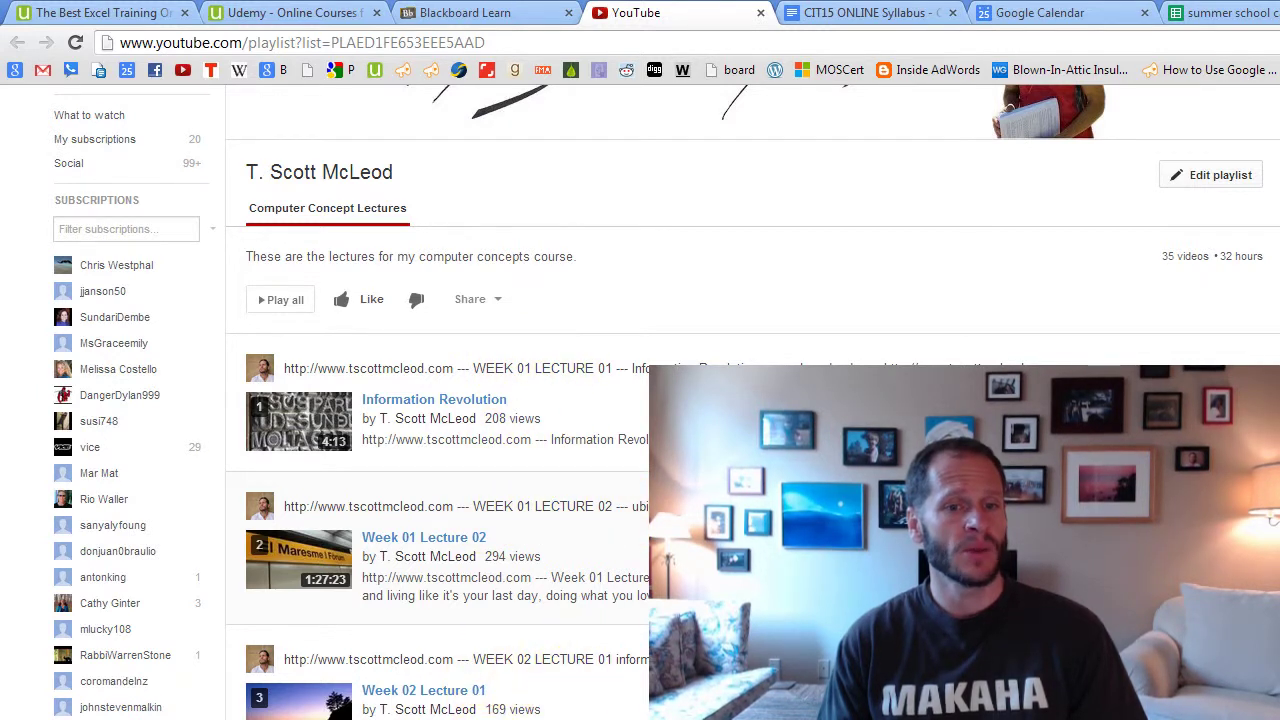
{"action": "scroll", "coordinate": [575, 690], "scroll_direction": "down", "scroll_amount": 20}
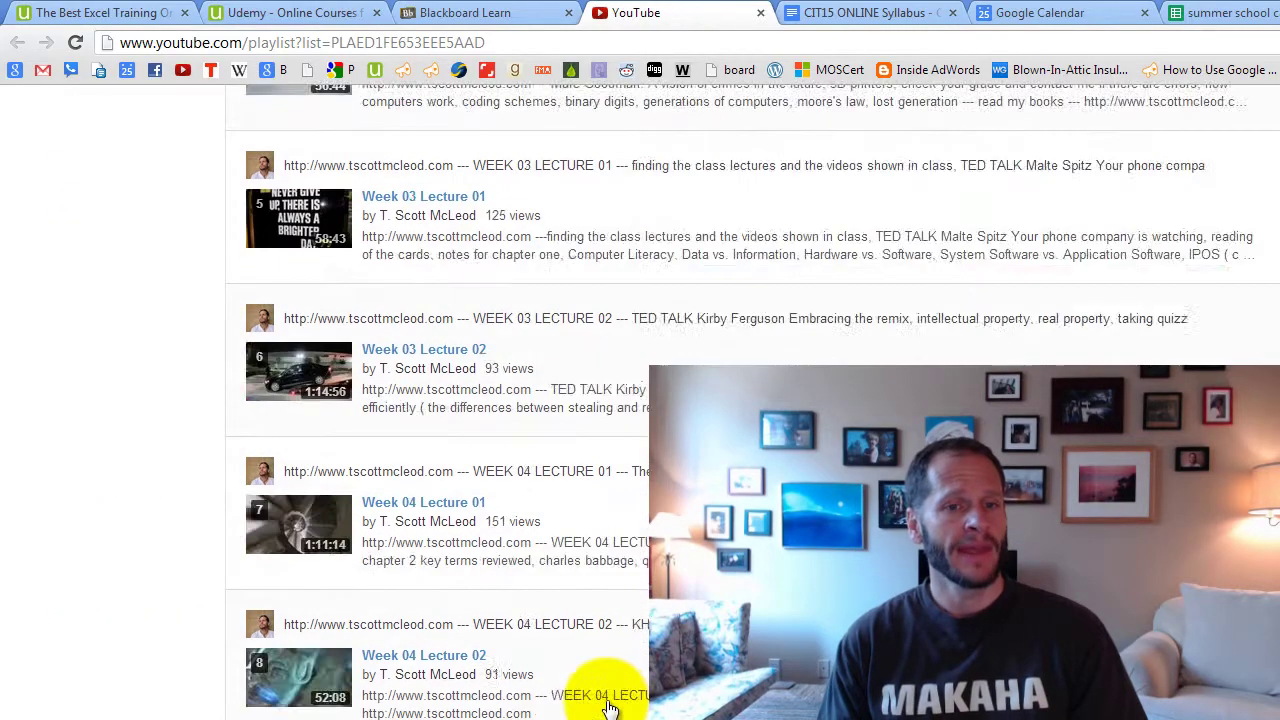
{"action": "scroll", "coordinate": [583, 700], "scroll_direction": "down", "scroll_amount": 10}
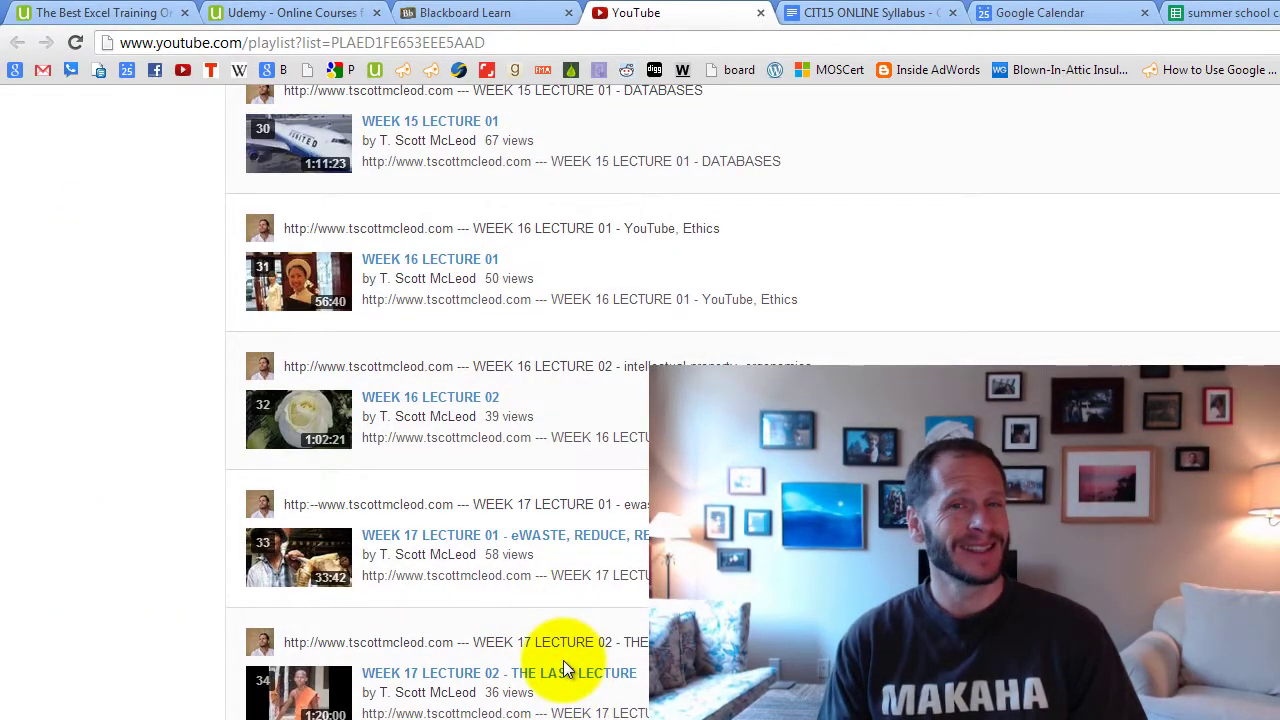
{"action": "scroll", "coordinate": [563, 660], "scroll_direction": "up", "scroll_amount": 20}
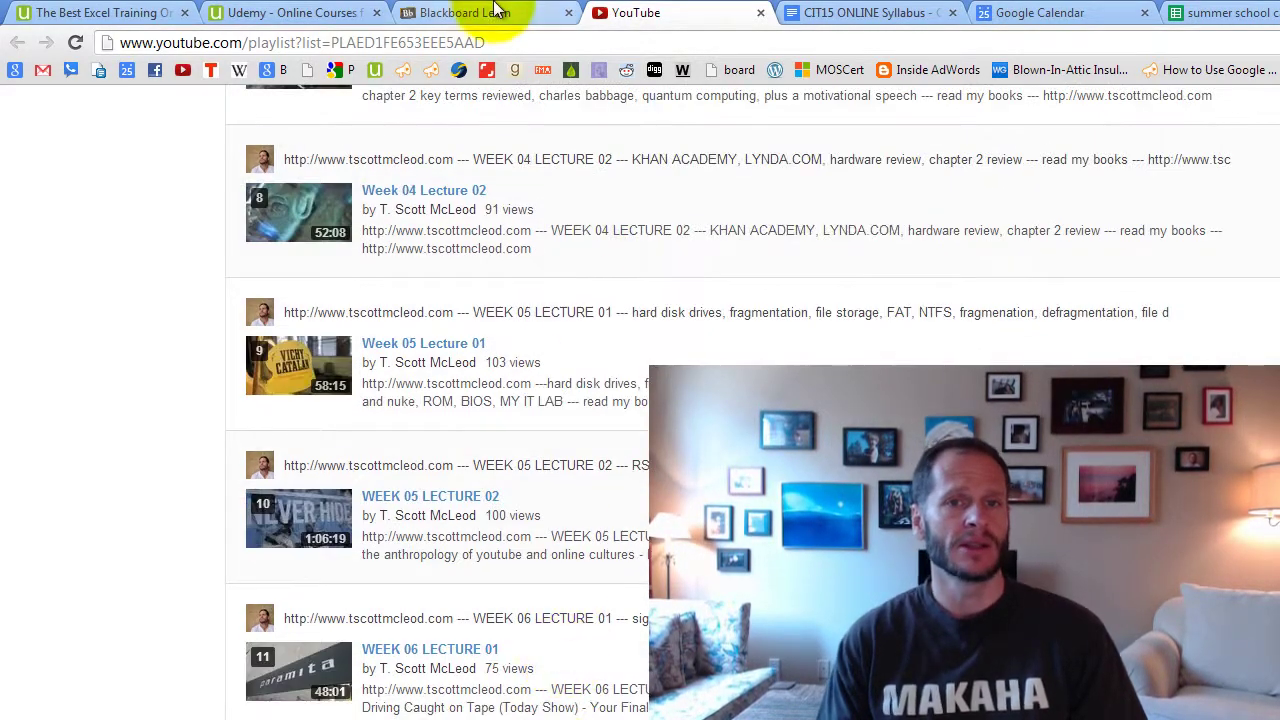
Step: Select date blocks in column A from June 17 down to July 22–26, then return to the playlist
{"action": "left_click", "coordinate": [1207, 11]}
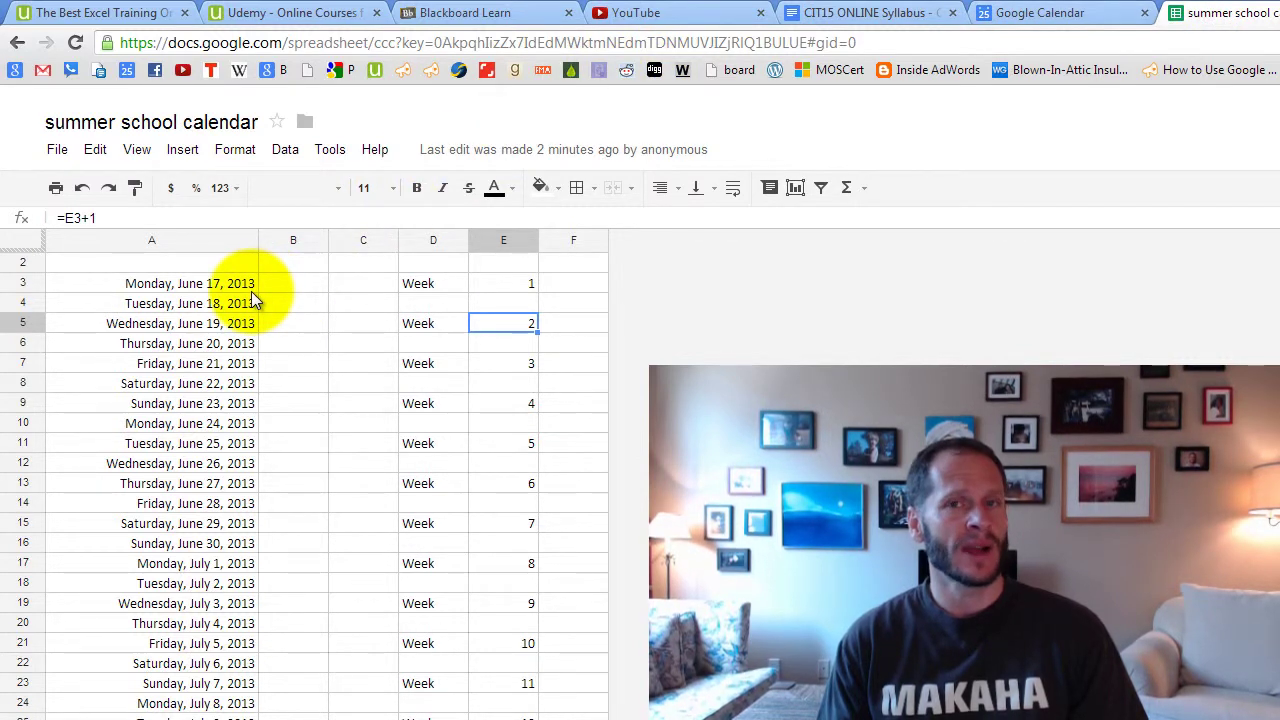
{"action": "left_click", "coordinate": [204, 284]}
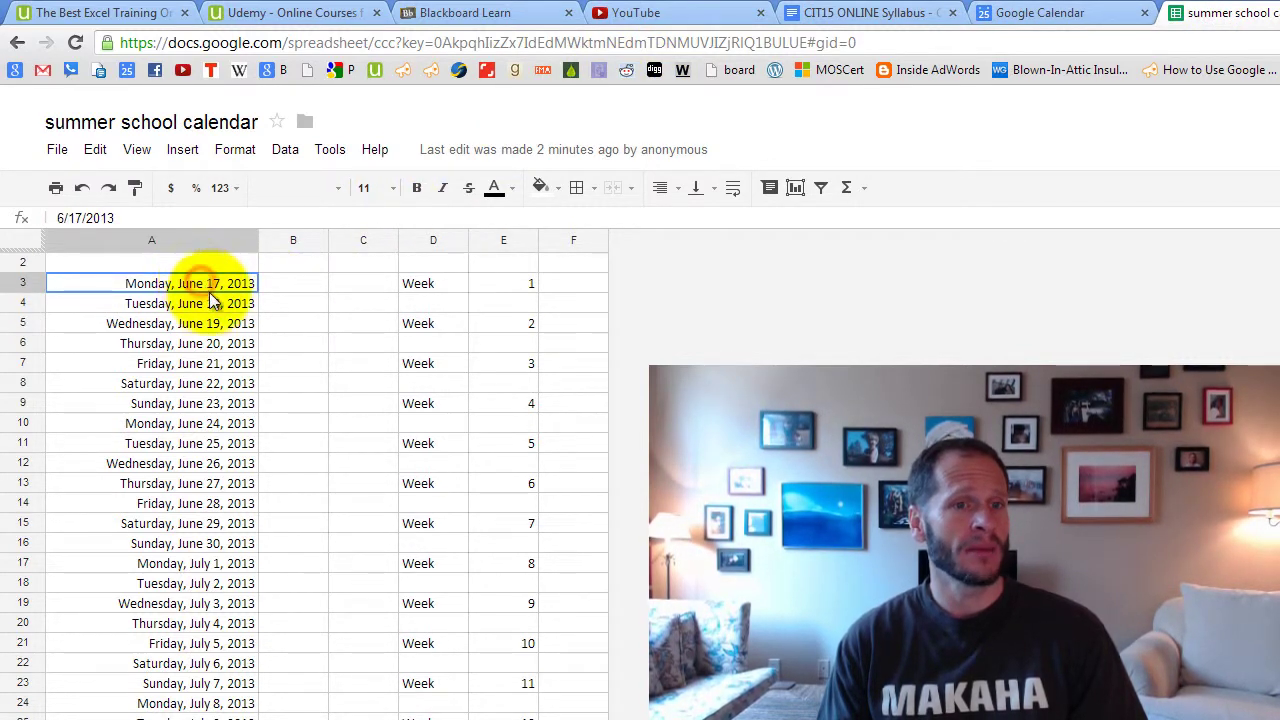
{"action": "left_click_drag", "start_coordinate": [212, 300], "coordinate": [229, 687]}
{"action": "left_click", "coordinate": [233, 425]}
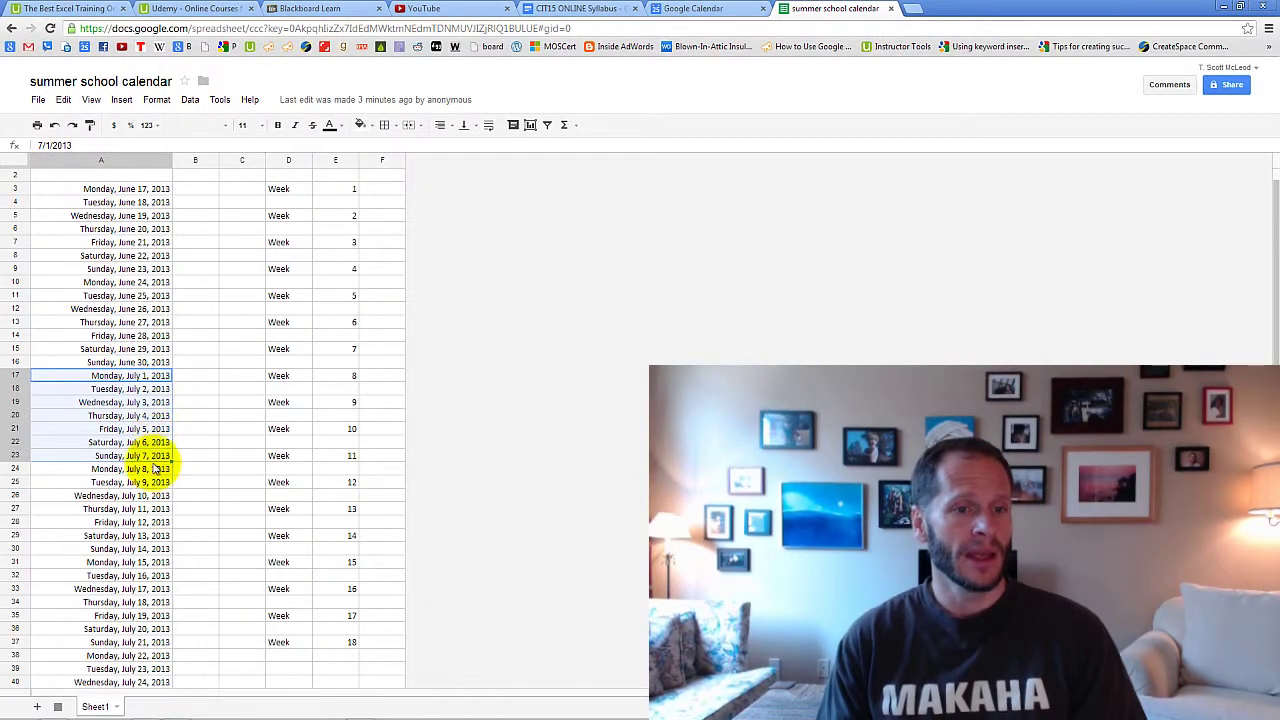
{"action": "left_click_drag", "start_coordinate": [145, 468], "coordinate": [127, 617]}
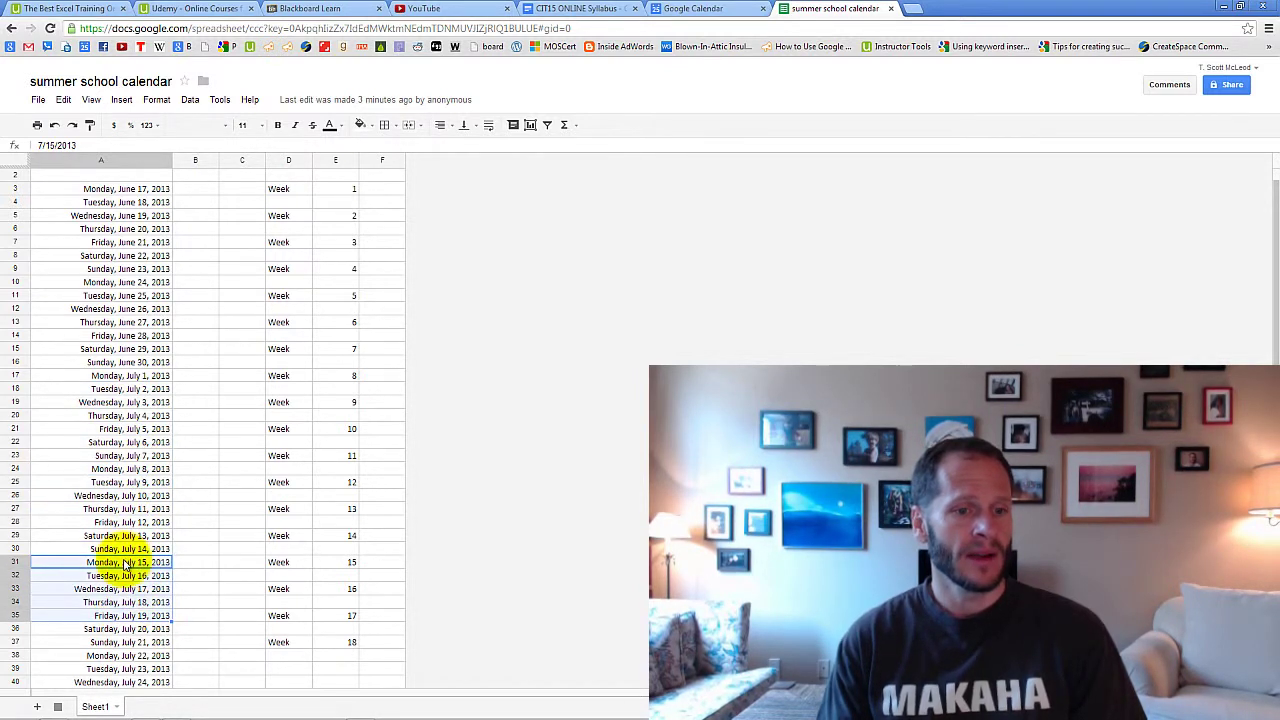
{"action": "scroll", "coordinate": [124, 564], "scroll_direction": "down", "scroll_amount": 2}
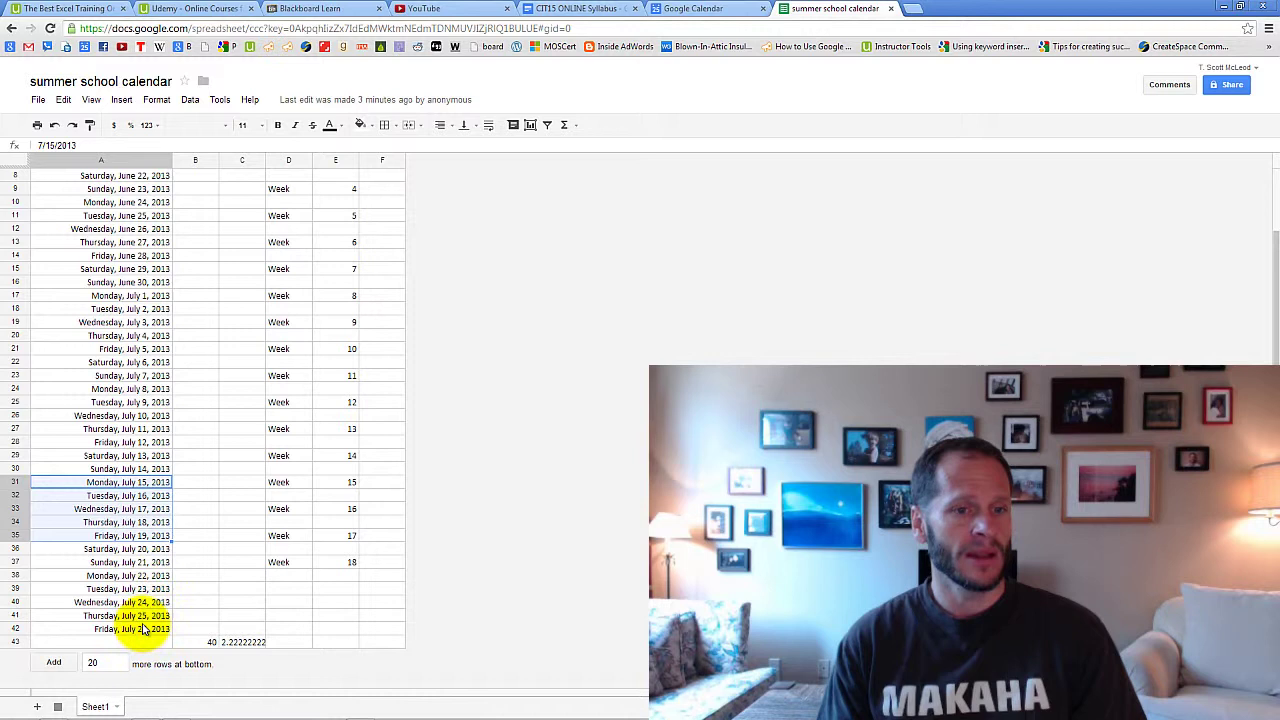
{"action": "left_click_drag", "start_coordinate": [137, 575], "coordinate": [152, 630]}
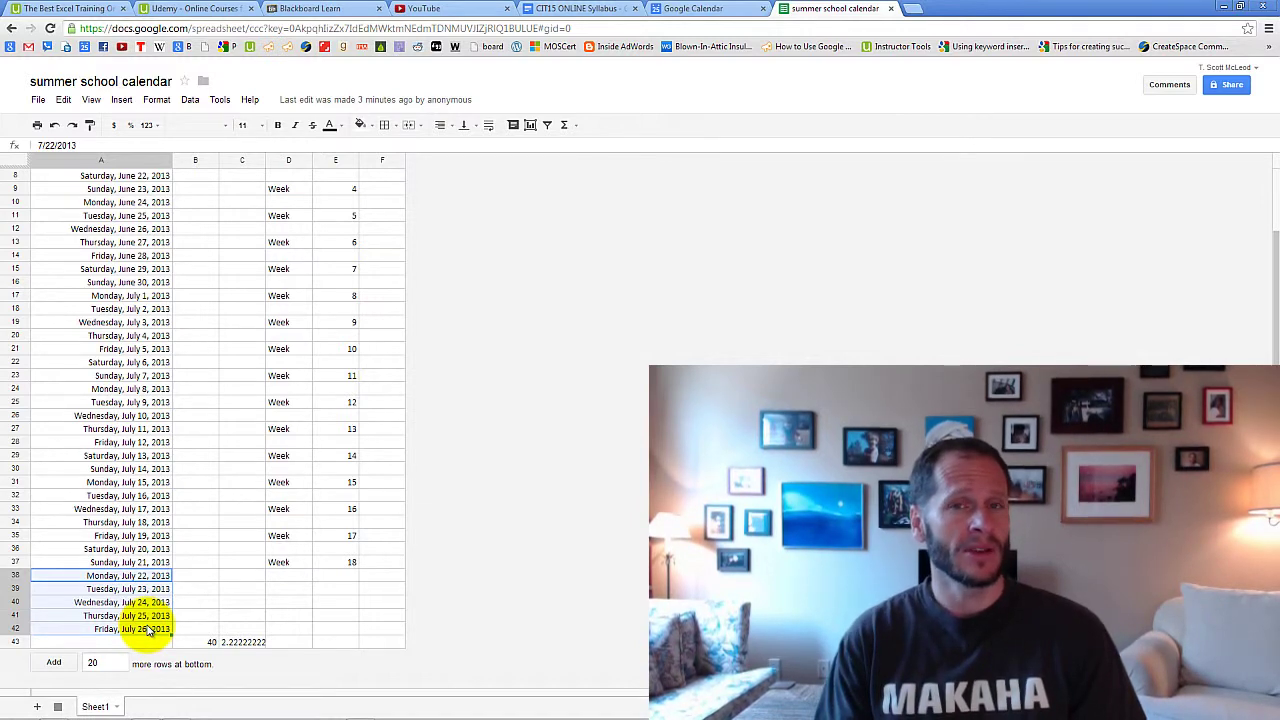
{"action": "left_click", "coordinate": [463, 8]}
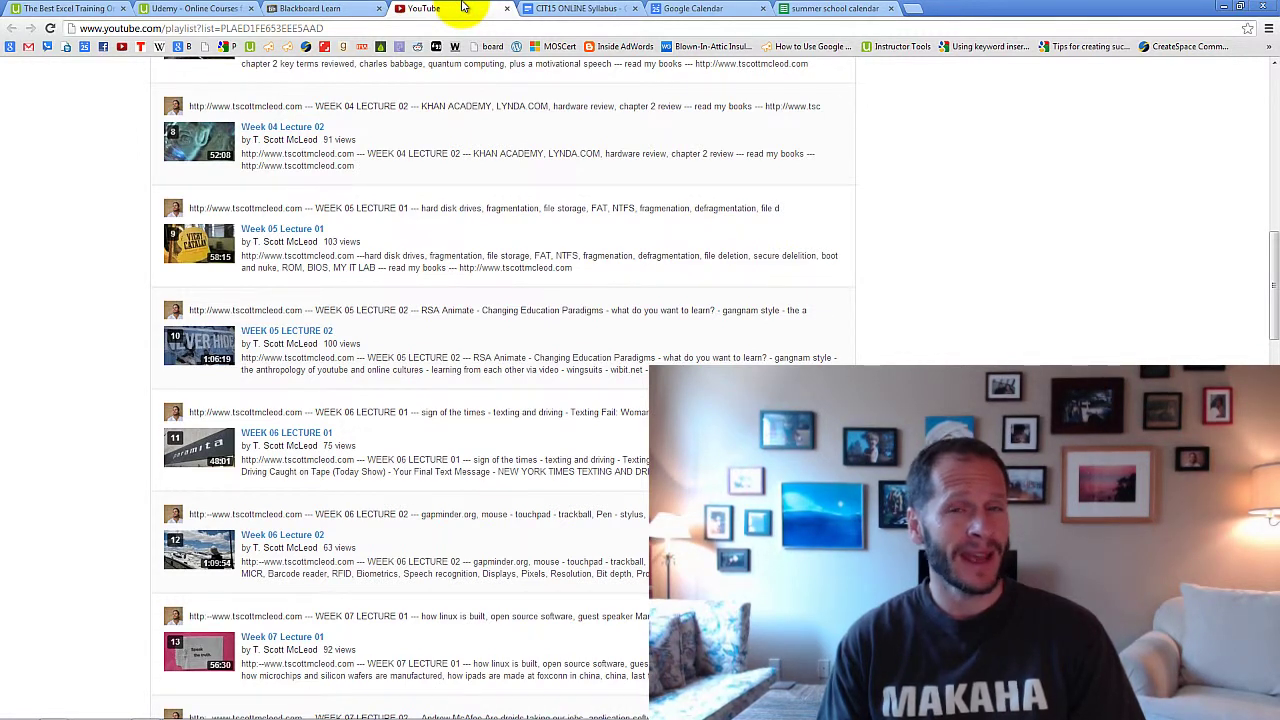
Step: Glance at the Blackboard, YouTube and Google Calendar tabs before returning to the calendar spreadsheet
{"action": "left_click", "coordinate": [344, 8]}
{"action": "left_click", "coordinate": [450, 8]}
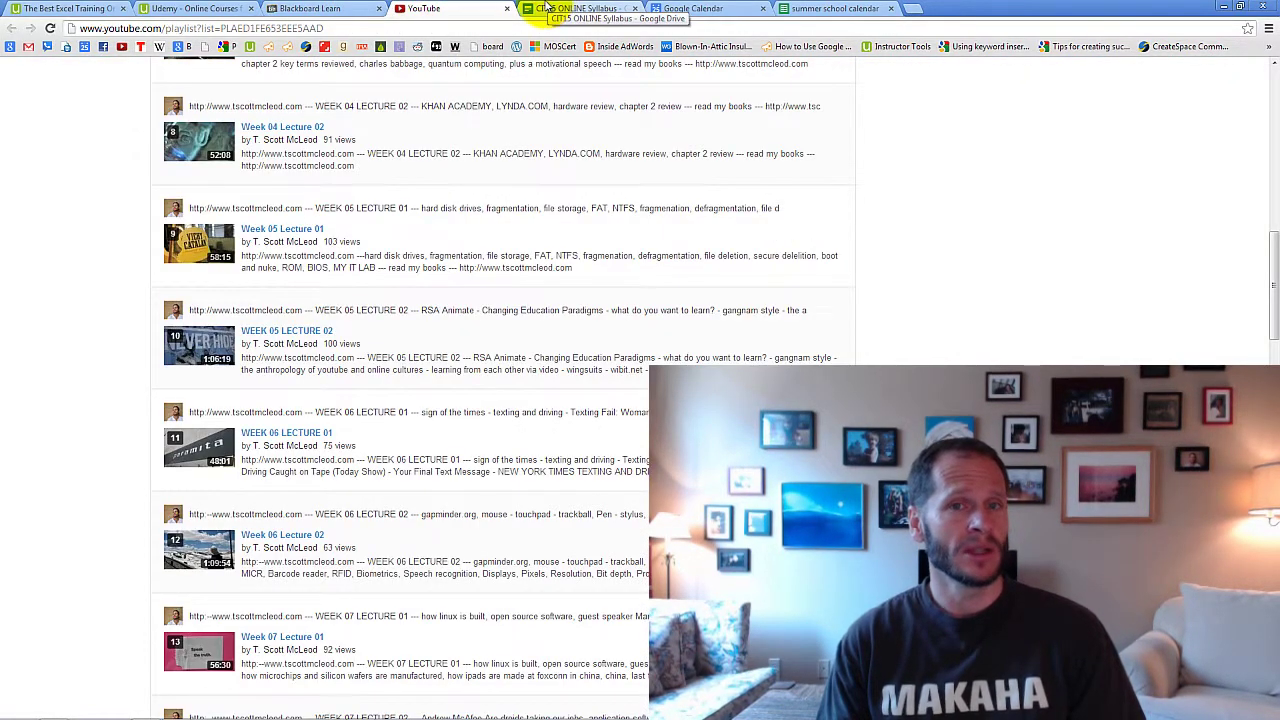
{"action": "left_click", "coordinate": [700, 8]}
{"action": "left_click", "coordinate": [835, 8]}
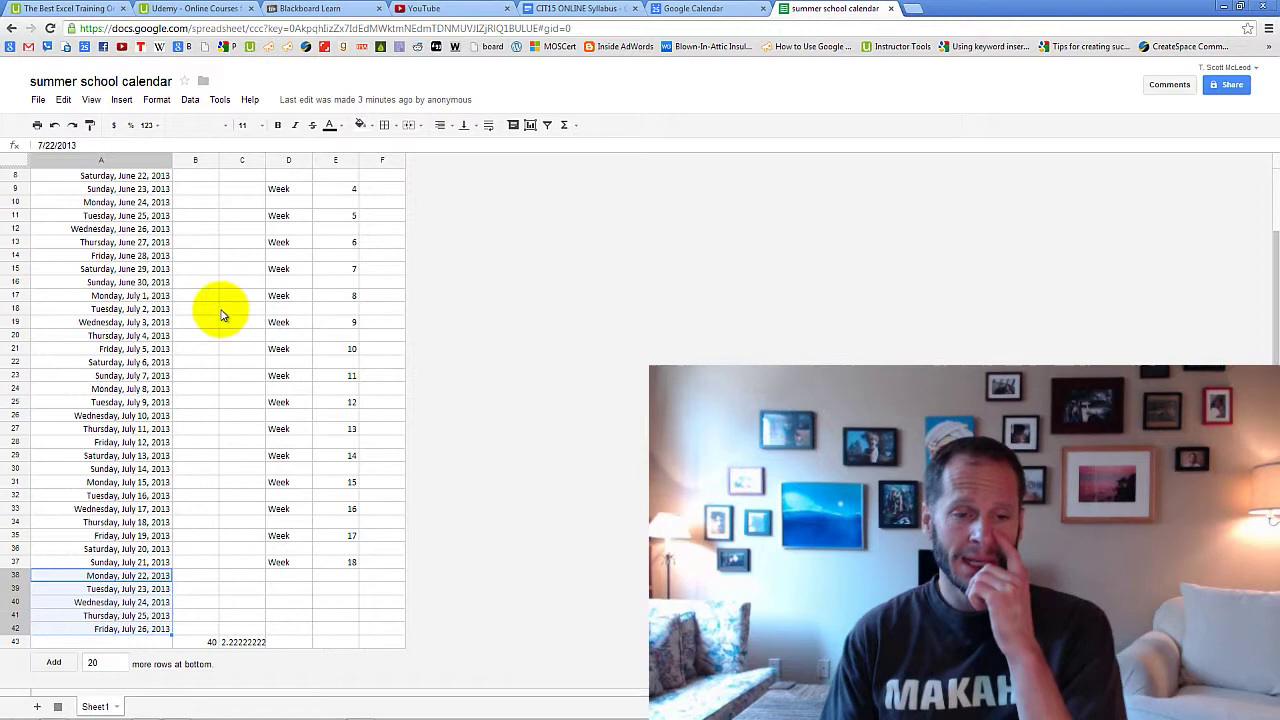
Step: Try selecting the dates from A3 downward and the Week labels with their numbers
{"action": "scroll", "coordinate": [229, 349], "scroll_direction": "up", "scroll_amount": 3}
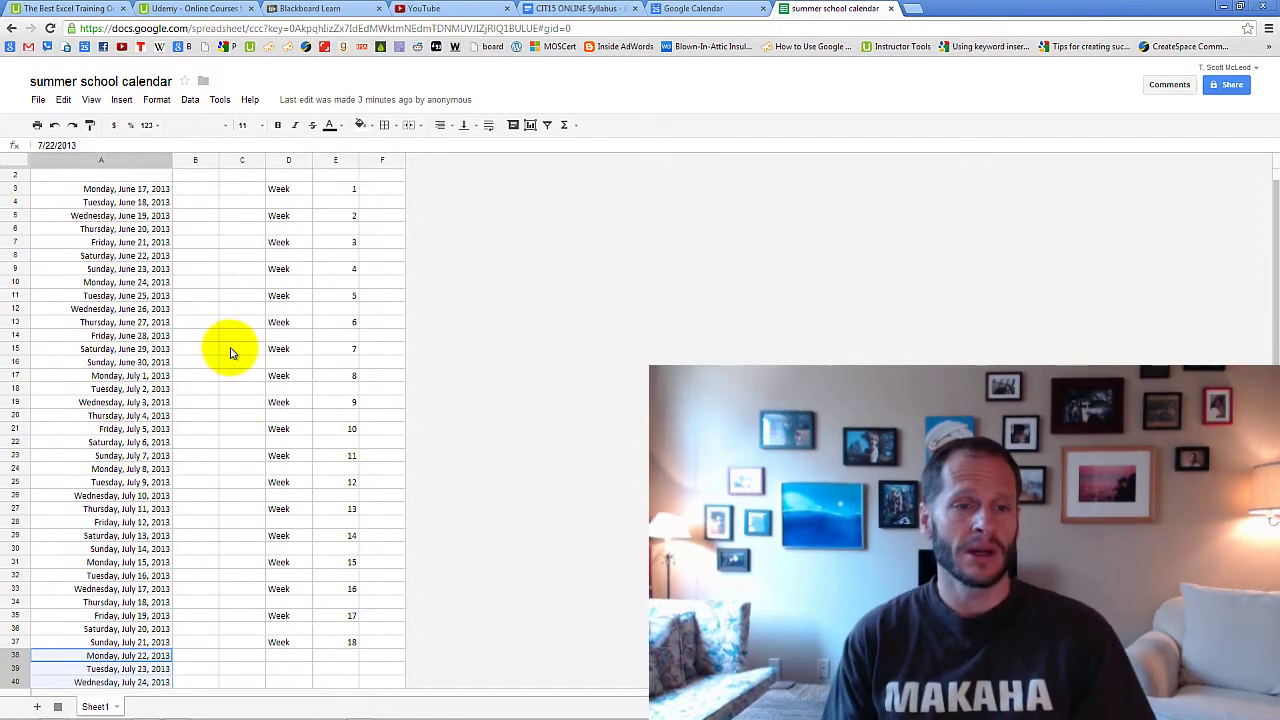
{"action": "left_click", "coordinate": [151, 201]}
{"action": "left_click_drag", "start_coordinate": [172, 245], "coordinate": [175, 471]}
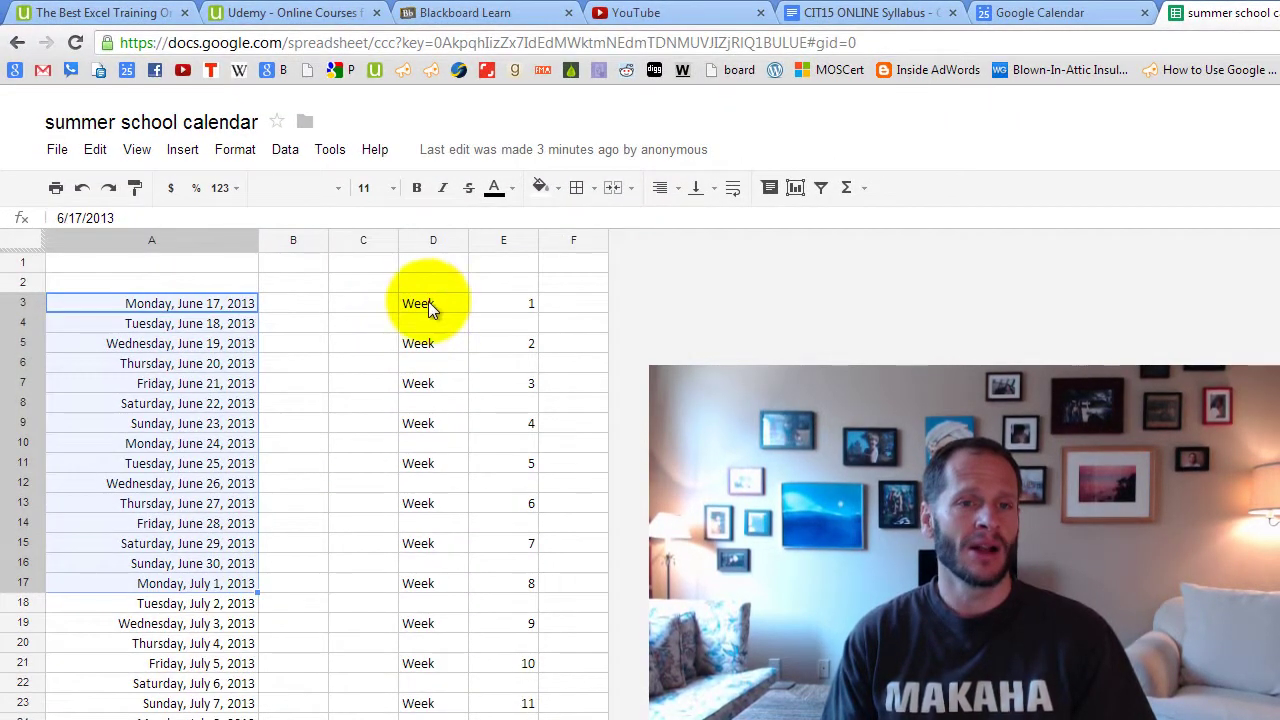
{"action": "left_click", "coordinate": [308, 215]}
{"action": "left_click_drag", "start_coordinate": [486, 446], "coordinate": [510, 719]}
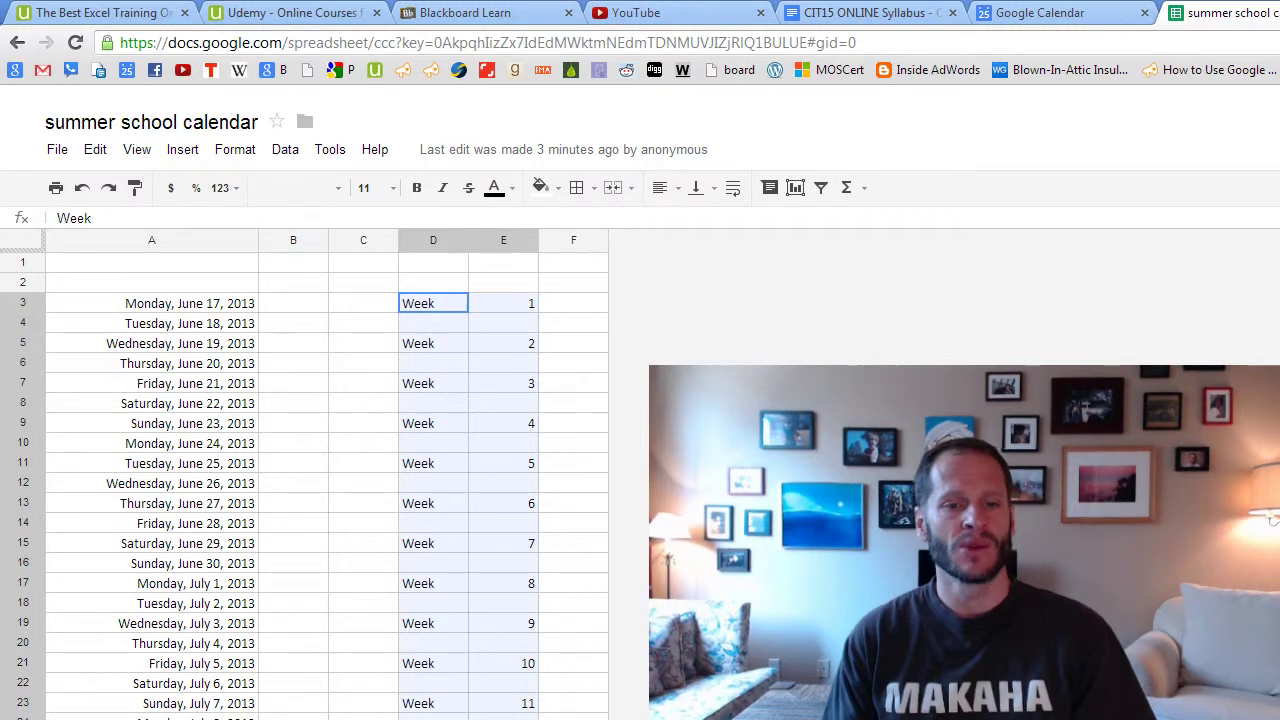
{"action": "left_click", "coordinate": [503, 719]}
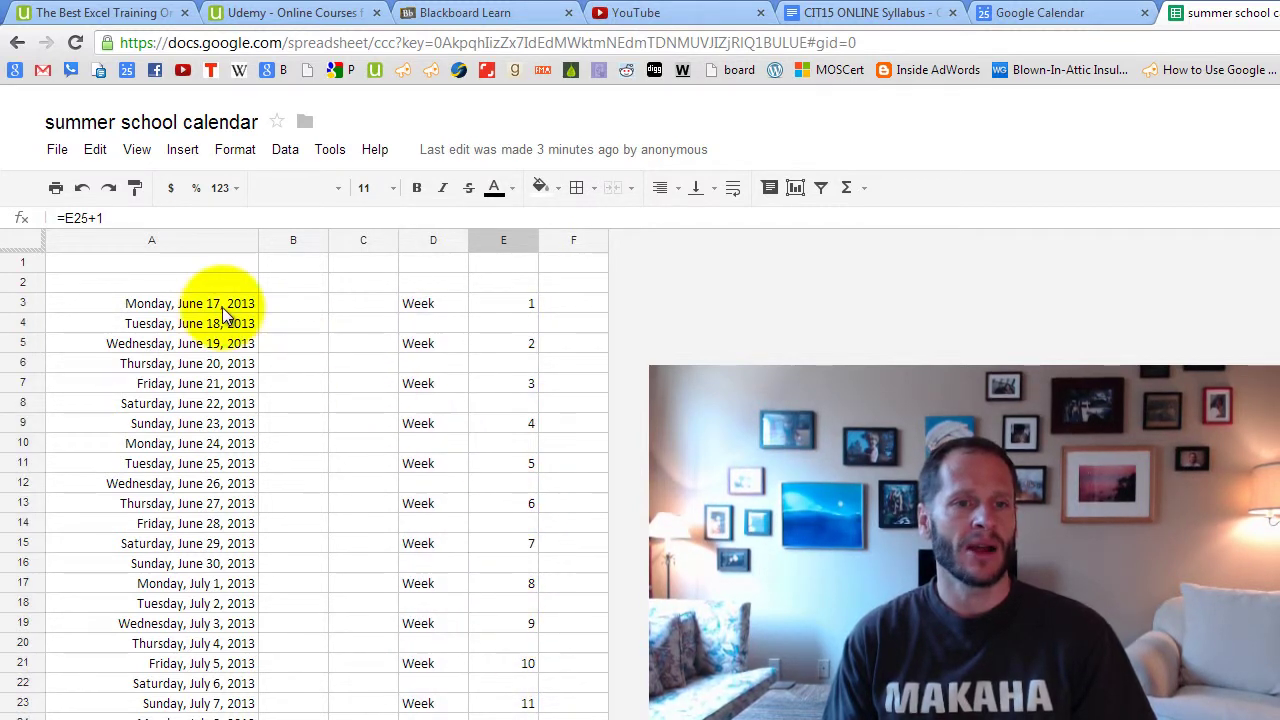
Step: Select the June 17, 19, 21 and 23 rows, ending with the range A3:F10
{"action": "left_click_drag", "start_coordinate": [223, 310], "coordinate": [527, 312]}
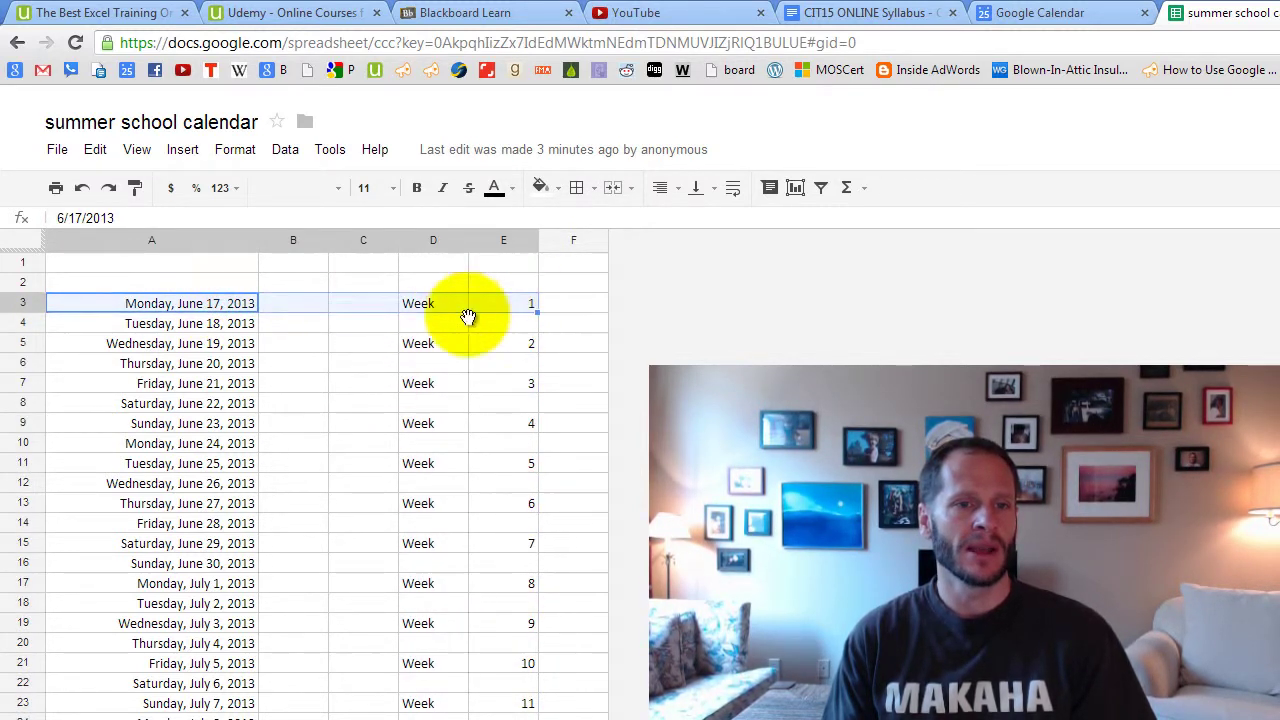
{"action": "left_click_drag", "start_coordinate": [214, 343], "coordinate": [553, 357]}
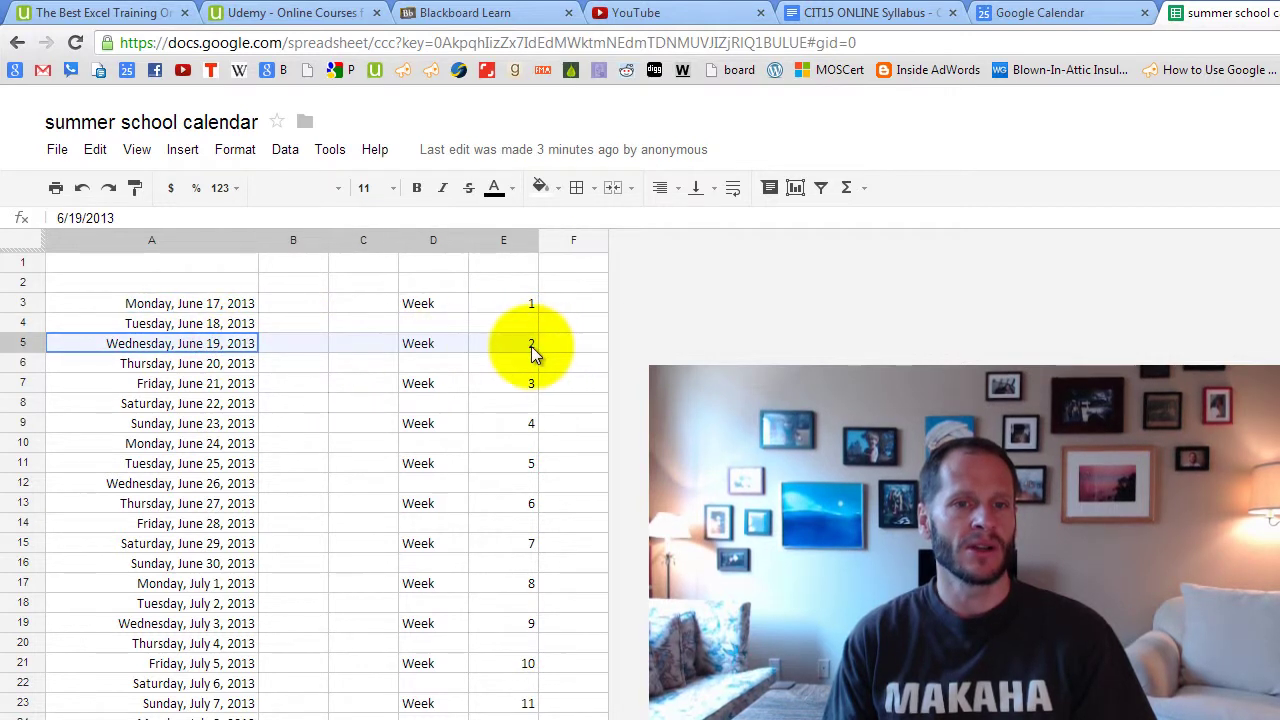
{"action": "left_click_drag", "start_coordinate": [222, 386], "coordinate": [527, 386]}
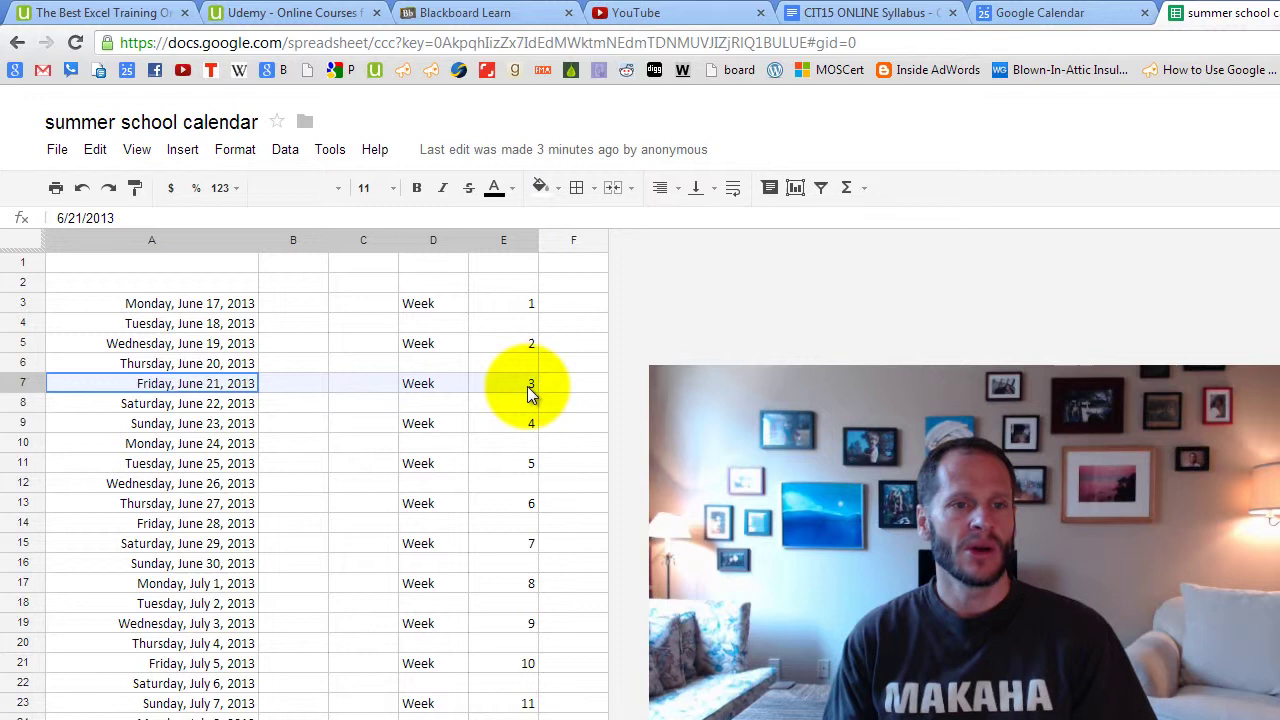
{"action": "left_click", "coordinate": [214, 425]}
{"action": "left_click_drag", "start_coordinate": [237, 430], "coordinate": [474, 436]}
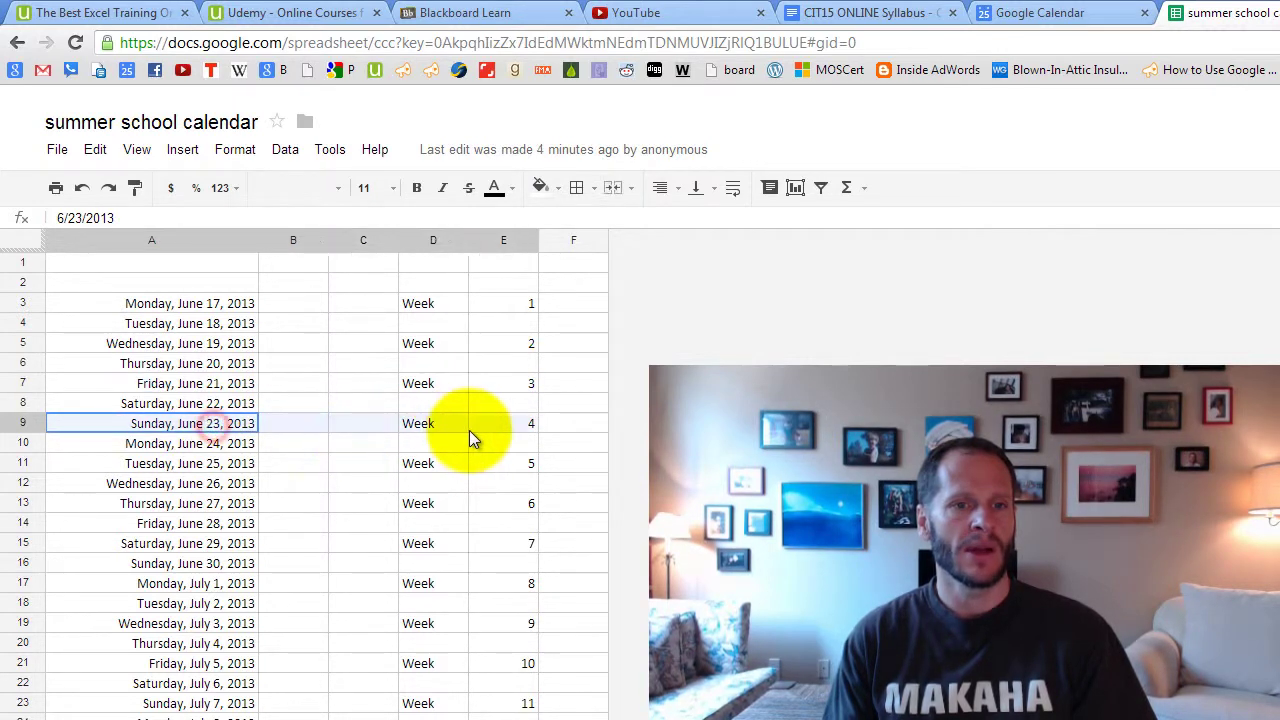
{"action": "left_click_drag", "start_coordinate": [151, 303], "coordinate": [540, 455]}
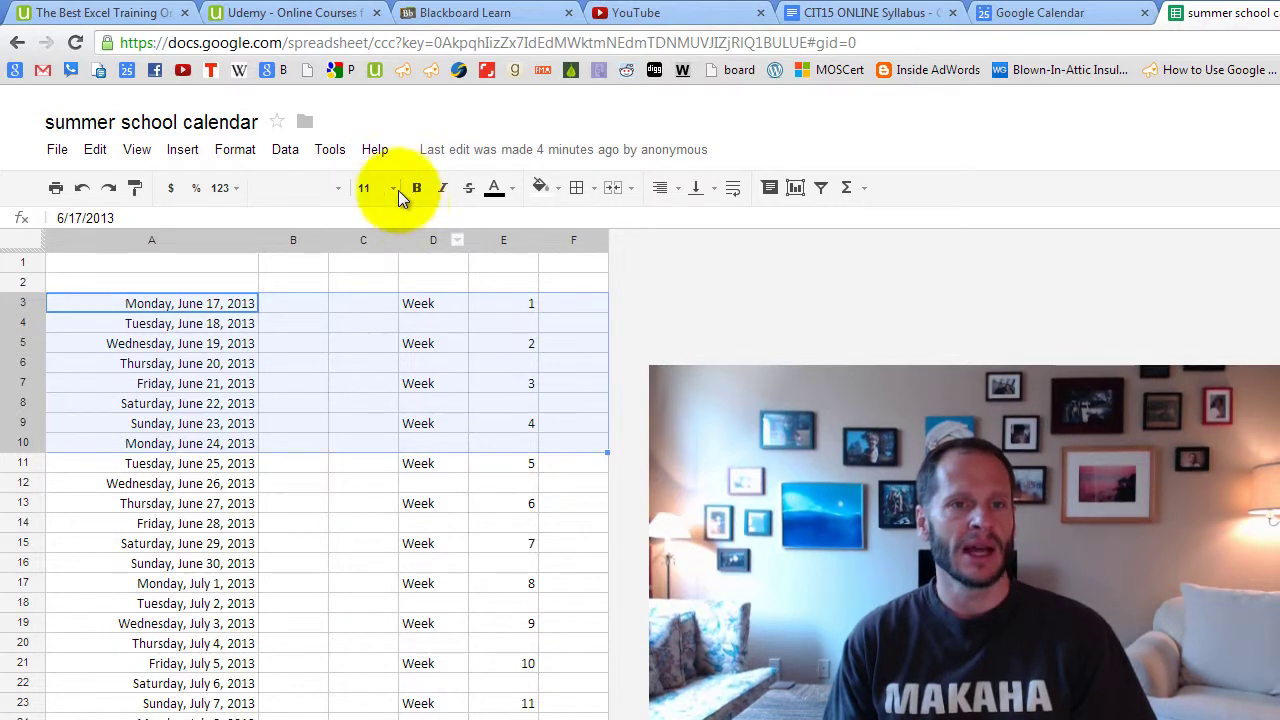
Step: Fill A3:F10 yellow, then select E17 and scroll down the calendar
{"action": "left_click", "coordinate": [554, 187]}
{"action": "left_click", "coordinate": [603, 275]}
{"action": "left_click", "coordinate": [530, 585]}
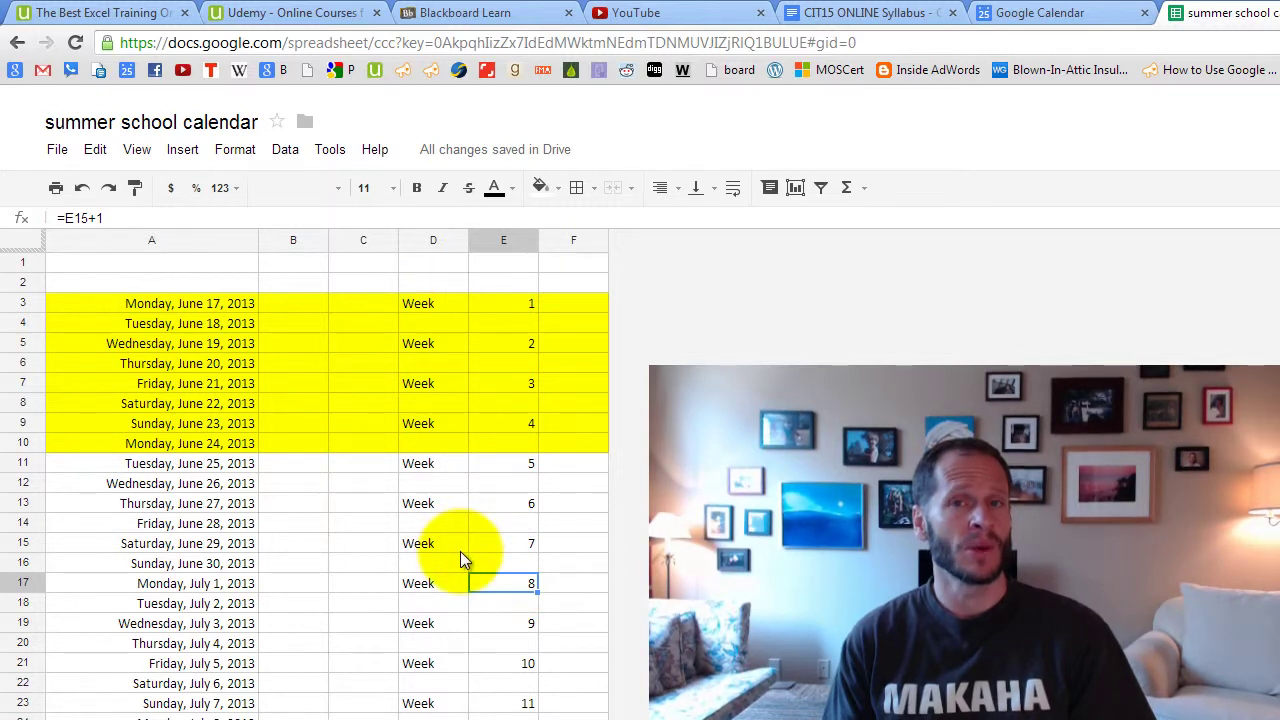
{"action": "scroll", "coordinate": [460, 551], "scroll_direction": "down", "scroll_amount": 3}
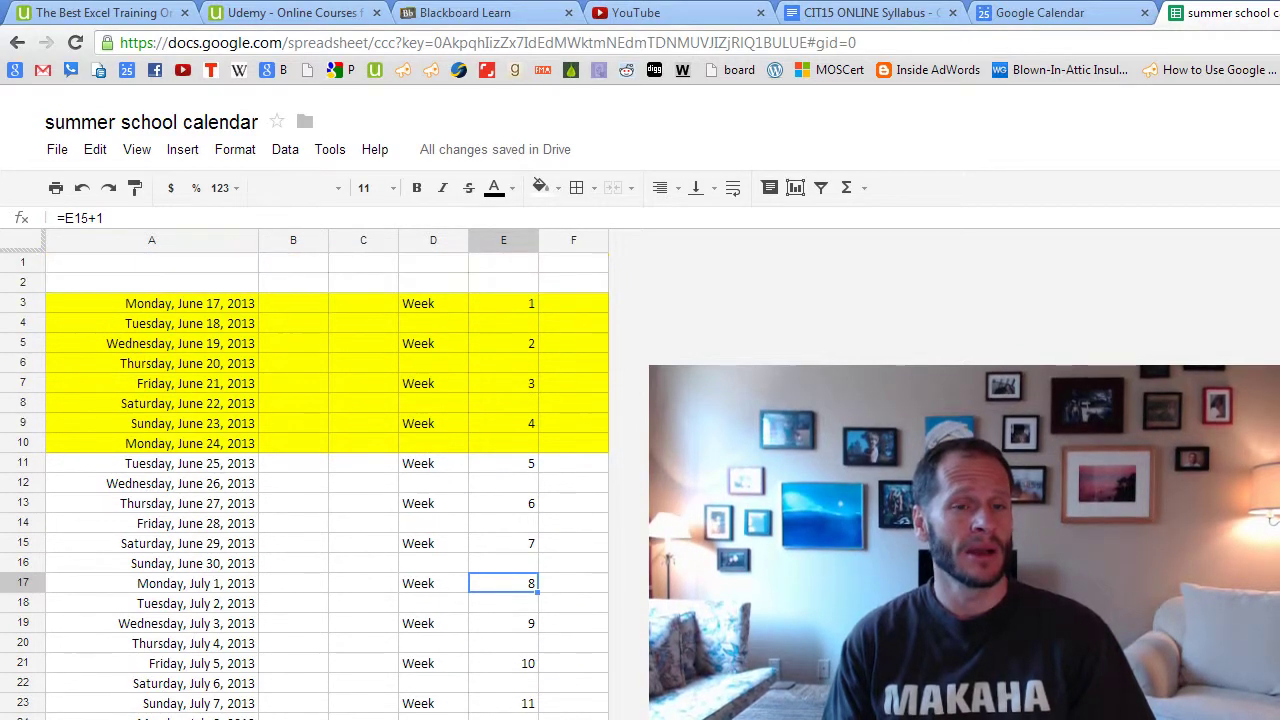
{"action": "scroll", "coordinate": [327, 480], "scroll_direction": "down", "scroll_amount": 1}
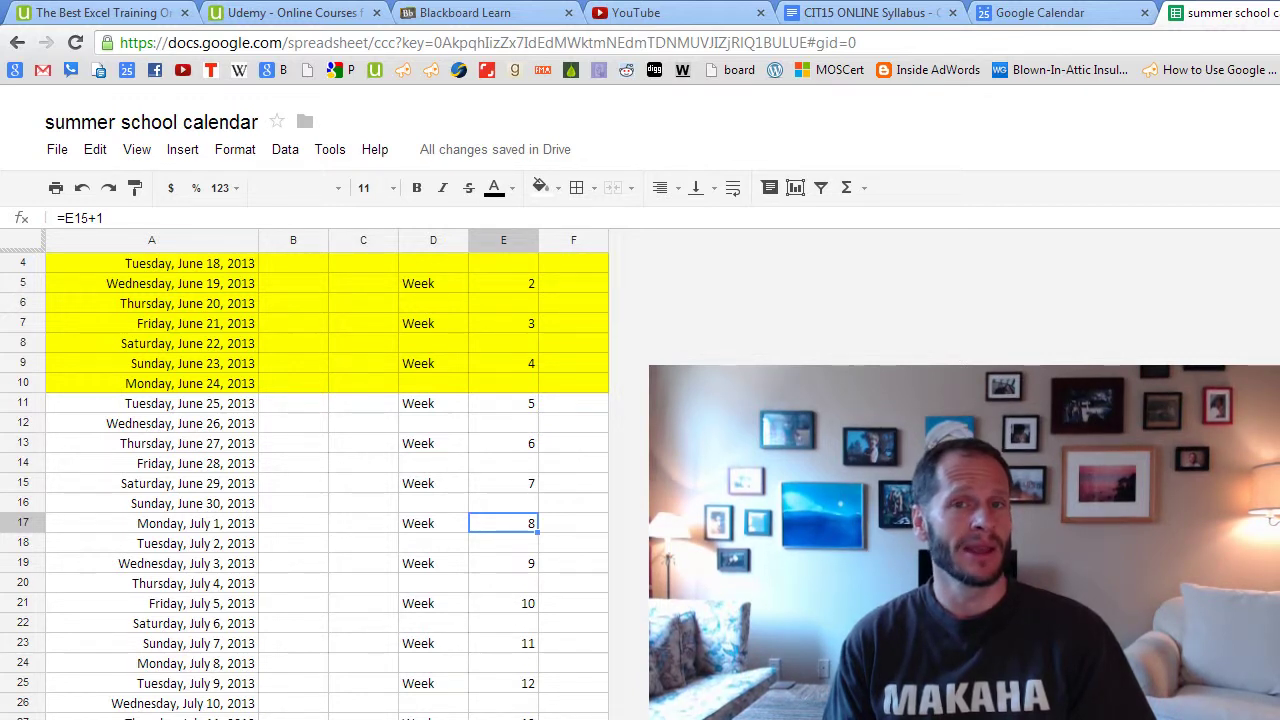
{"action": "scroll", "coordinate": [327, 480], "scroll_direction": "up", "scroll_amount": 1}
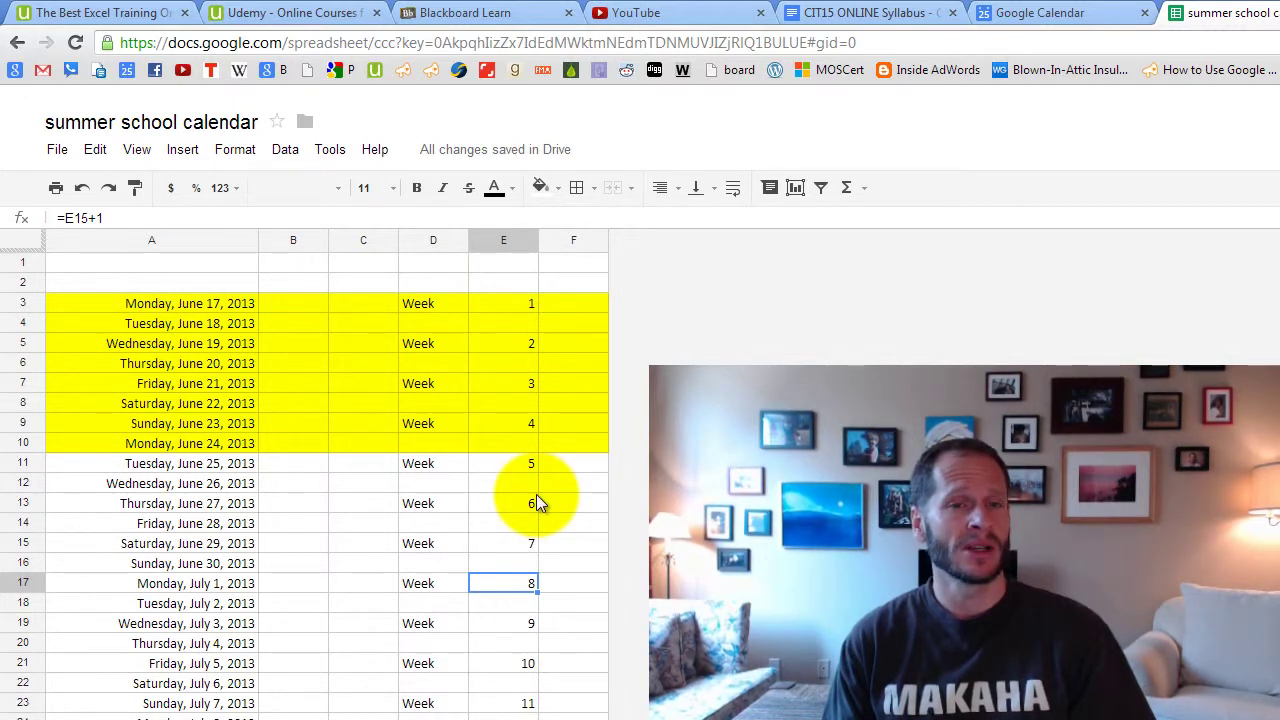
{"action": "left_click", "coordinate": [517, 301]}
{"action": "left_click", "coordinate": [524, 341]}
{"action": "left_click", "coordinate": [526, 382]}
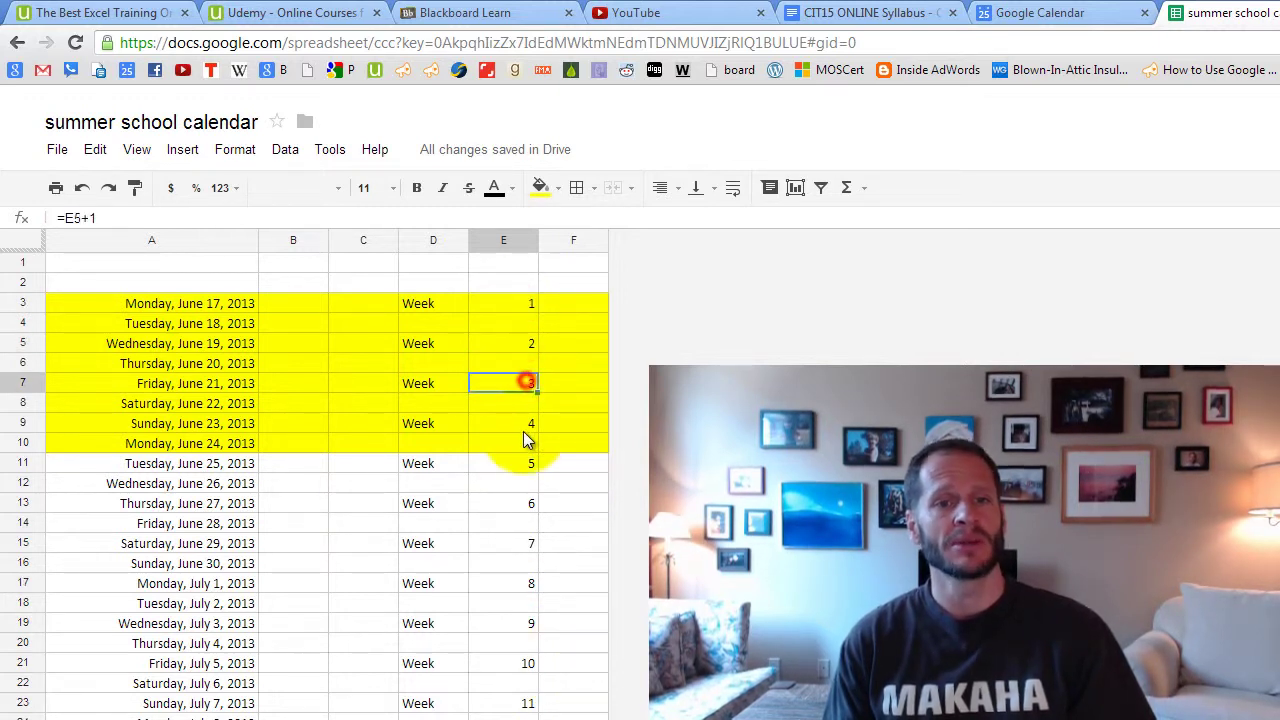
{"action": "left_click", "coordinate": [523, 421]}
{"action": "left_click", "coordinate": [522, 458]}
{"action": "left_click", "coordinate": [524, 499]}
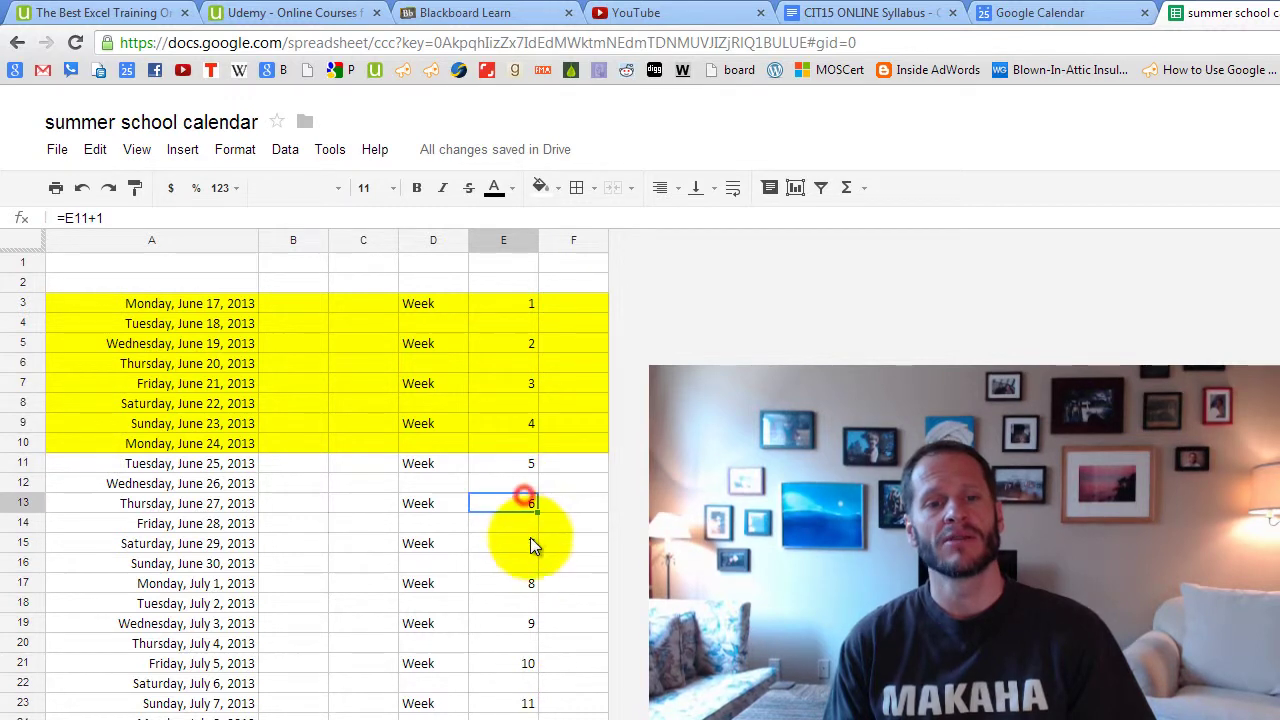
{"action": "left_click", "coordinate": [530, 540]}
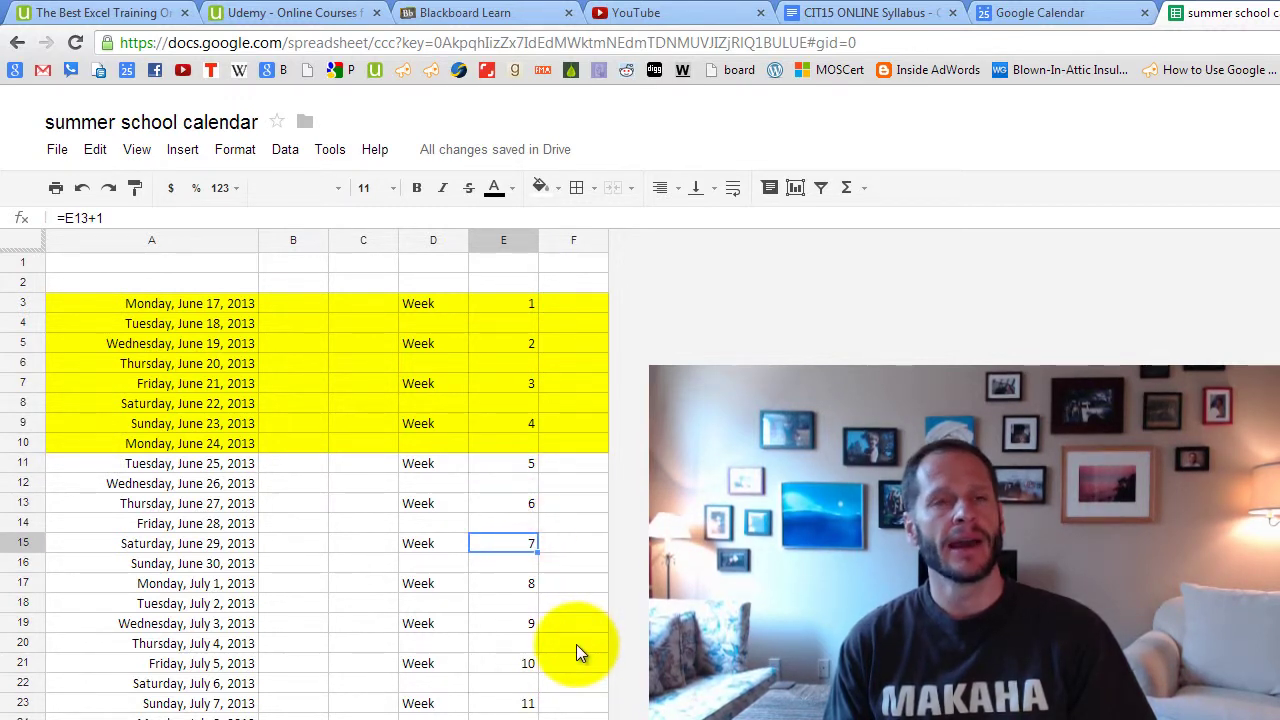